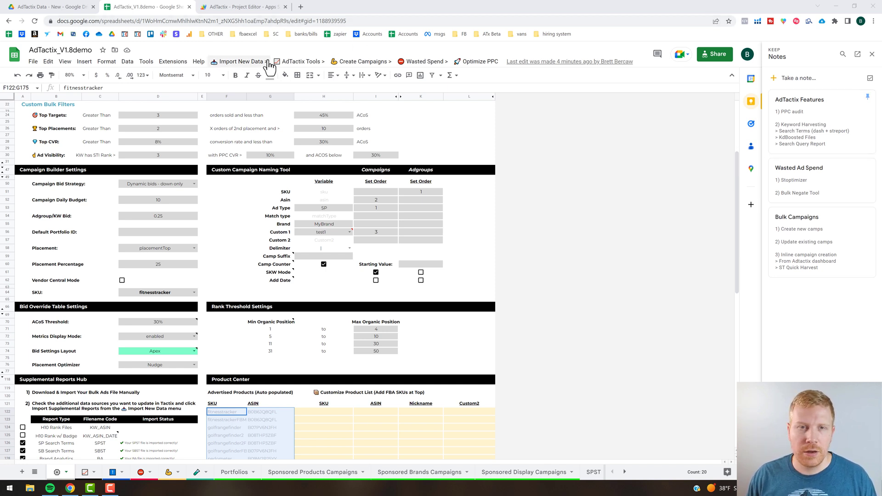
Open the AdTactix Dashboard help and read its guidance on refreshing the dashboard and running a PPC audit
left_click(294, 64)
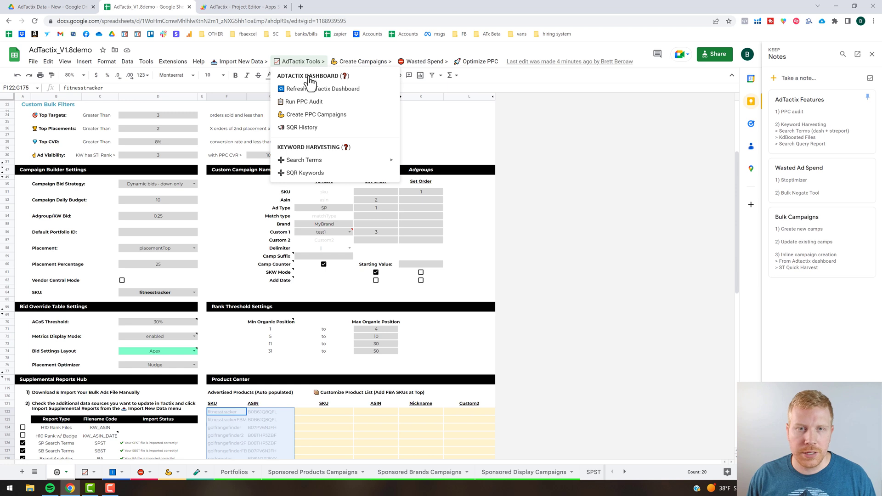
left_click(309, 78)
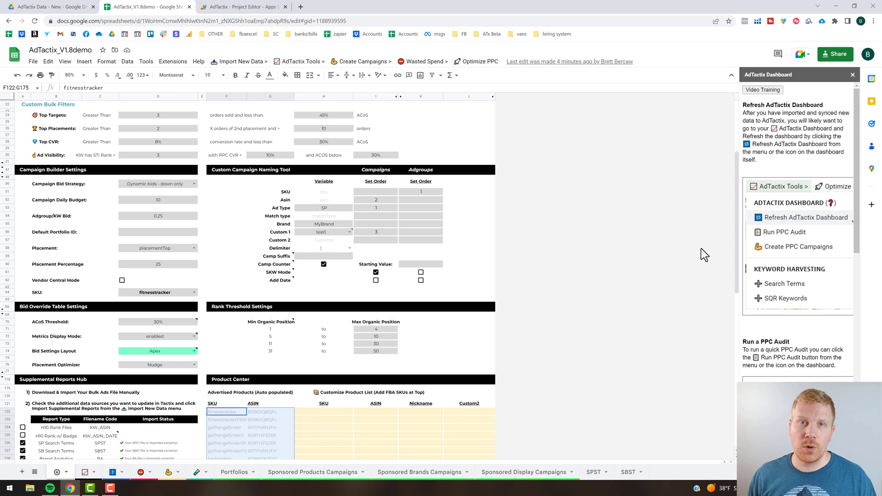
left_click(235, 63)
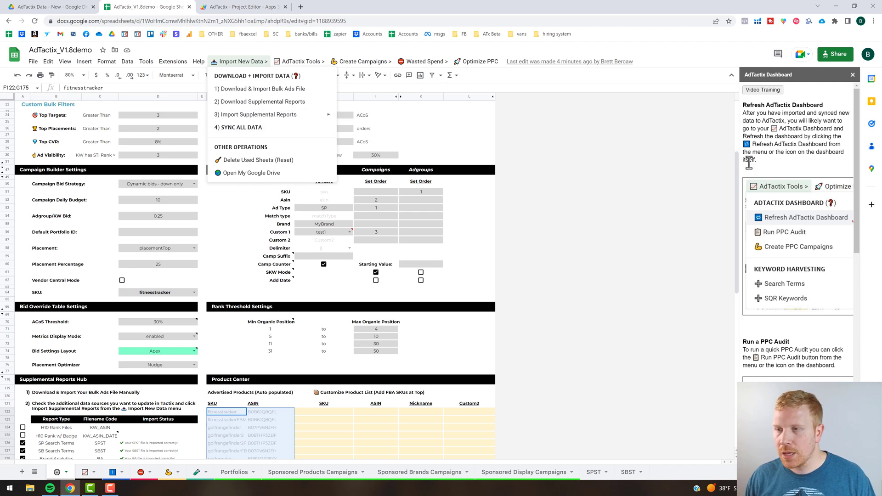
left_click(659, 137)
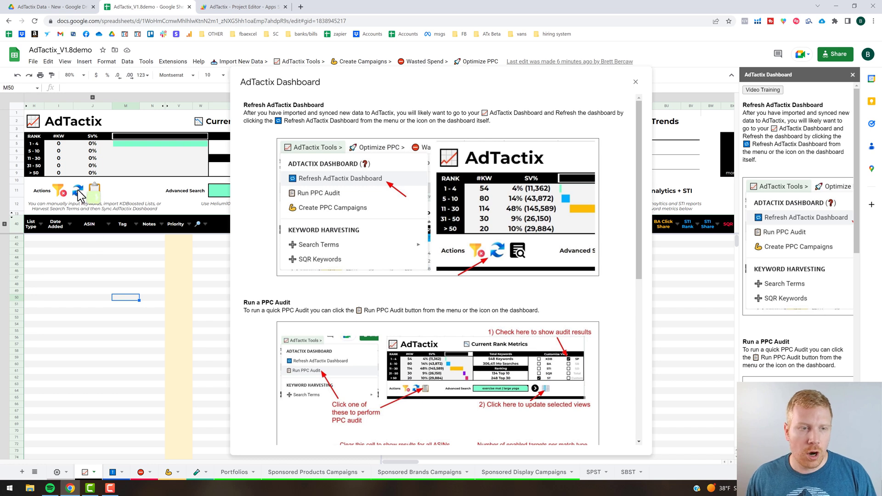
mouse_move(81, 195)
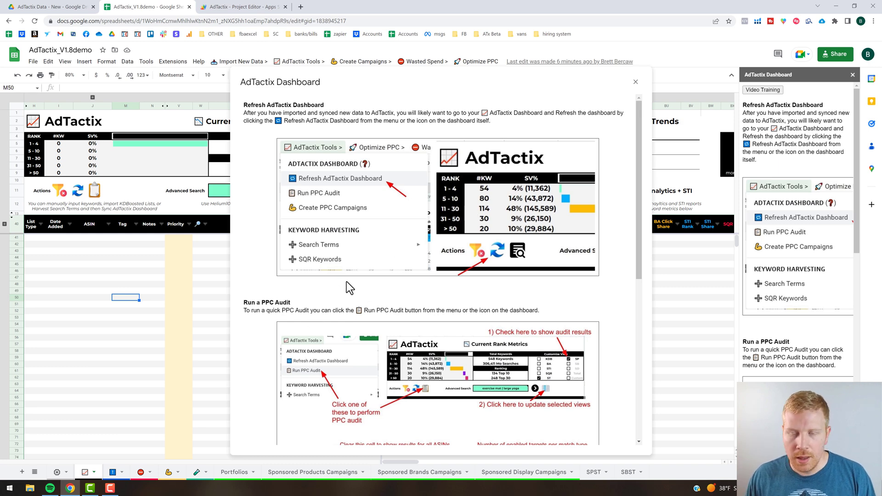
scroll(347, 282, "down", 2)
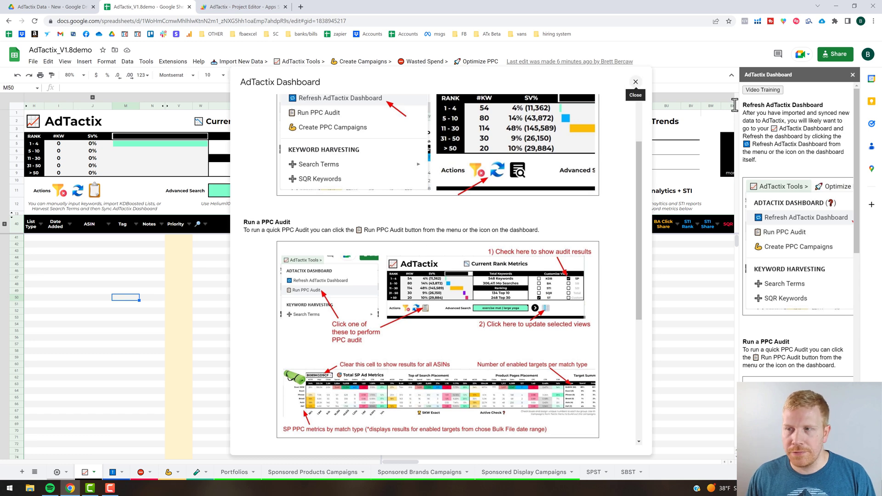
left_click(636, 81)
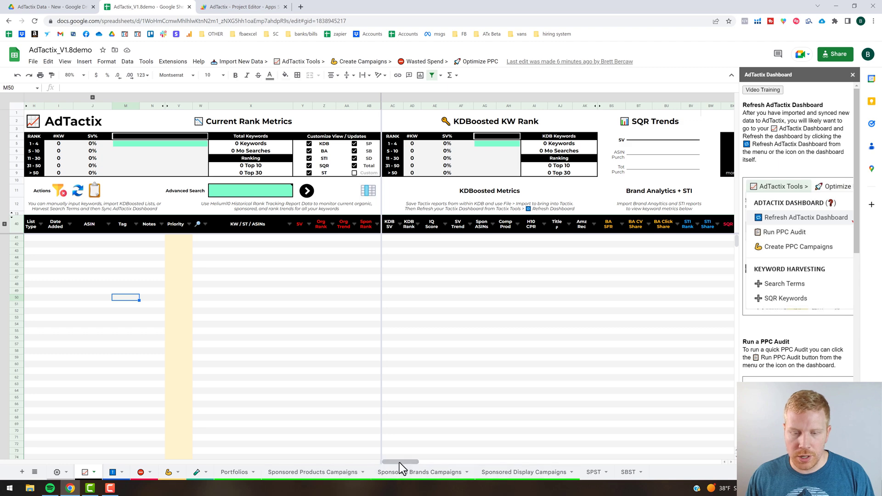
Close the help sidebar and survey the dashboard's keyword, Sponsored Products, Sponsored Brands and Sponsored Display column sections
scroll(454, 461, "right", 3)
scroll(462, 461, "right", 15)
scroll(650, 453, "right", 10)
left_click(852, 75)
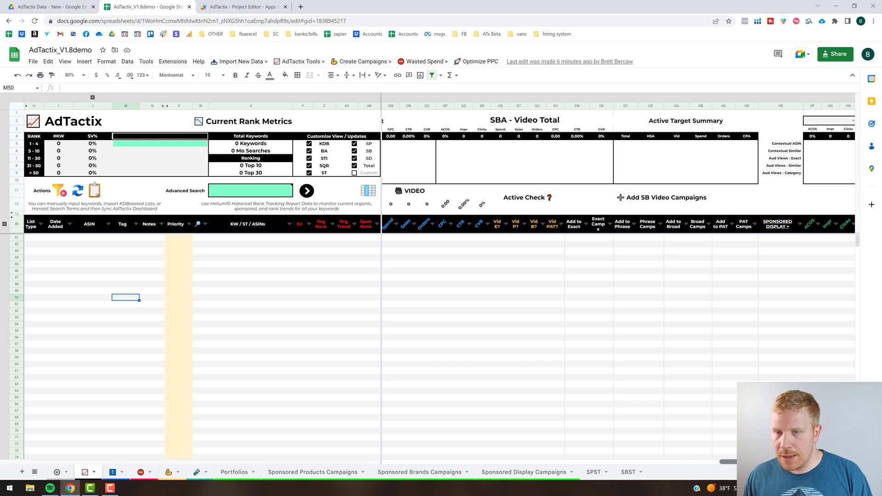
scroll(718, 461, "left", 5)
scroll(704, 461, "left", 10)
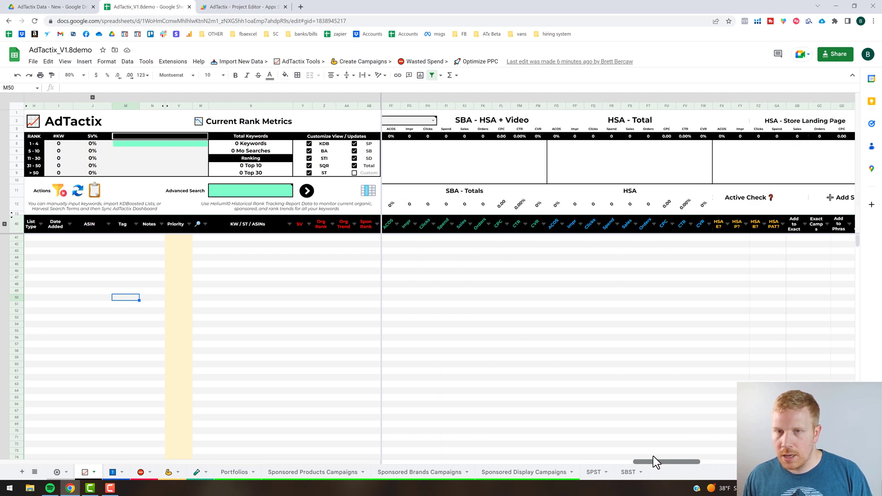
scroll(653, 456, "left", 4)
scroll(614, 461, "left", 8)
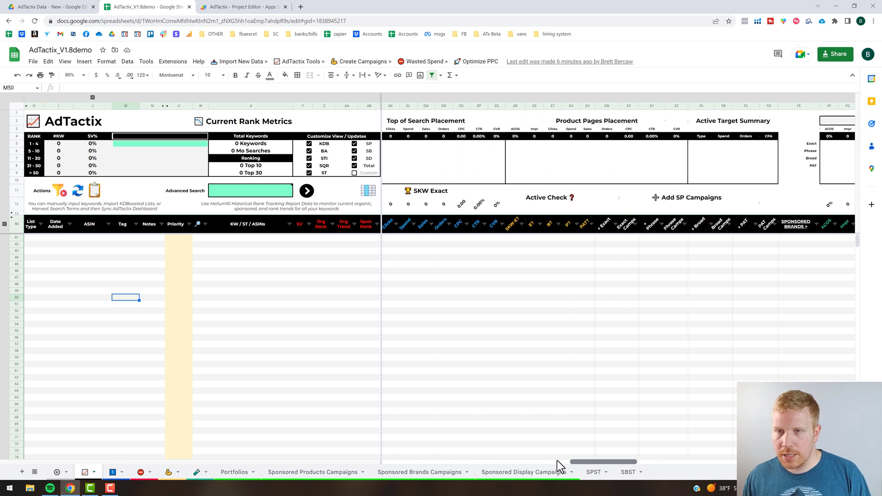
scroll(557, 460, "left", 6)
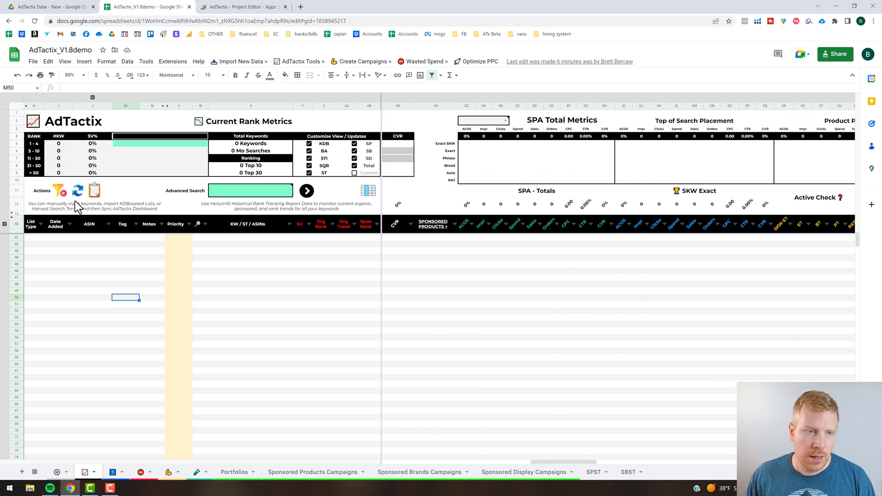
Run the PPC audit from the AdTactix dashboard and dismiss its completion notice
left_click(94, 191)
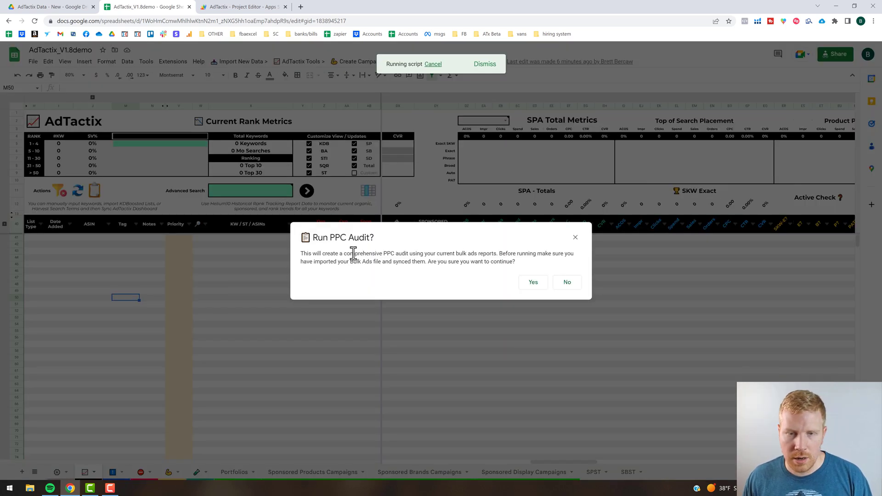
left_click(534, 284)
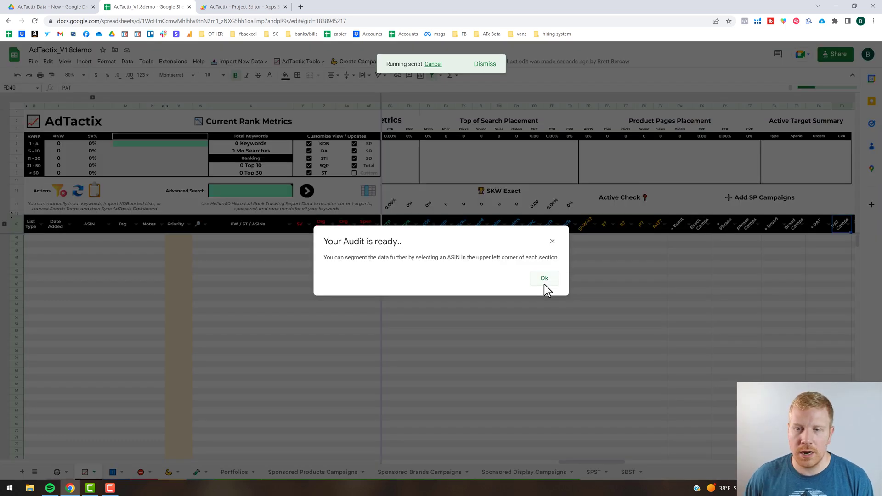
left_click(544, 285)
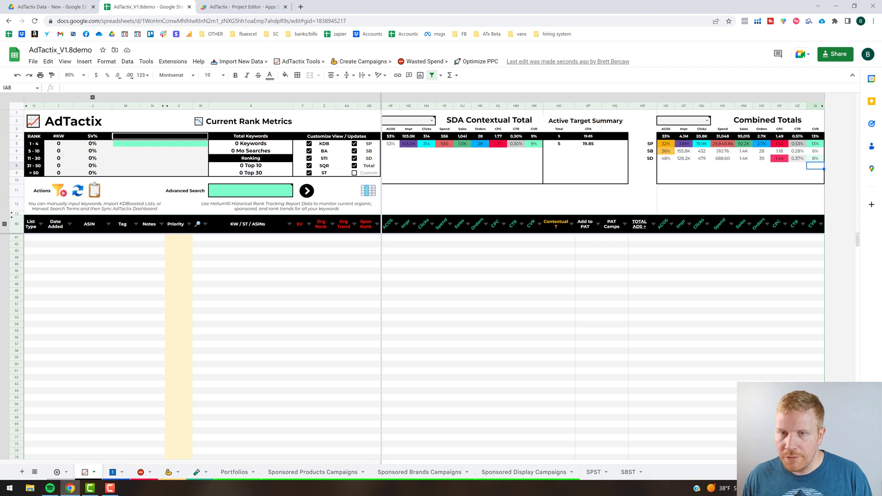
Examine the audit results across the combined totals, Sponsored Display, video, HSA, active target and Sponsored Products placement summaries
scroll(619, 289, "left", 5)
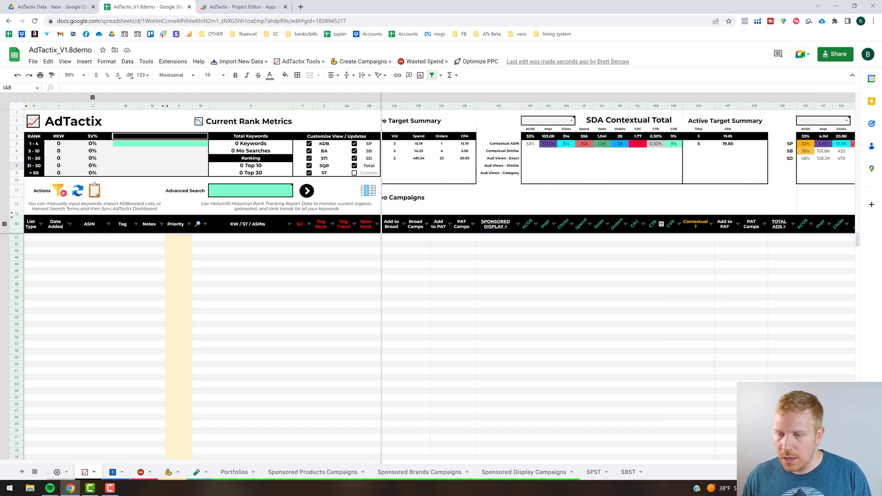
scroll(661, 224, "left", 3)
scroll(726, 457, "left", 5)
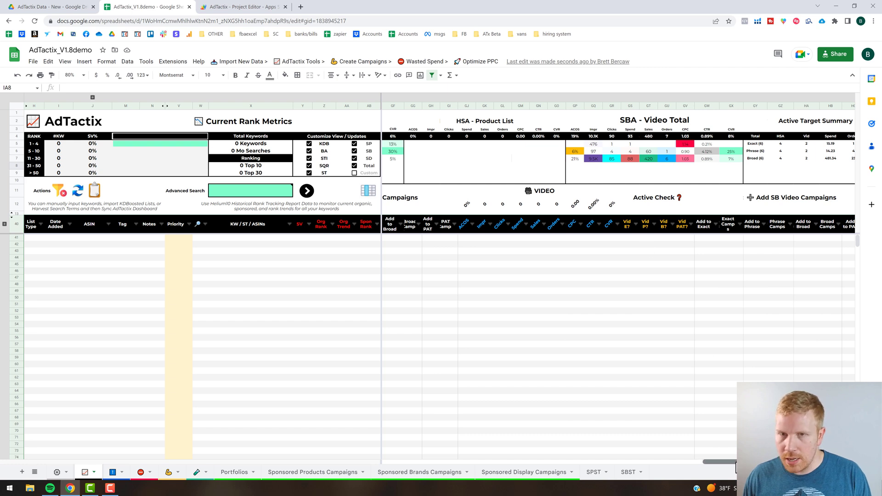
scroll(726, 461, "left", 3)
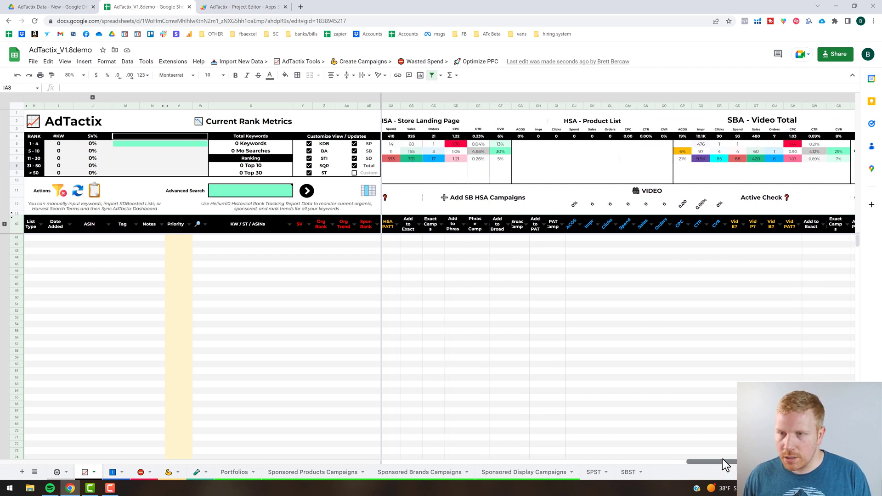
scroll(711, 455, "left", 1)
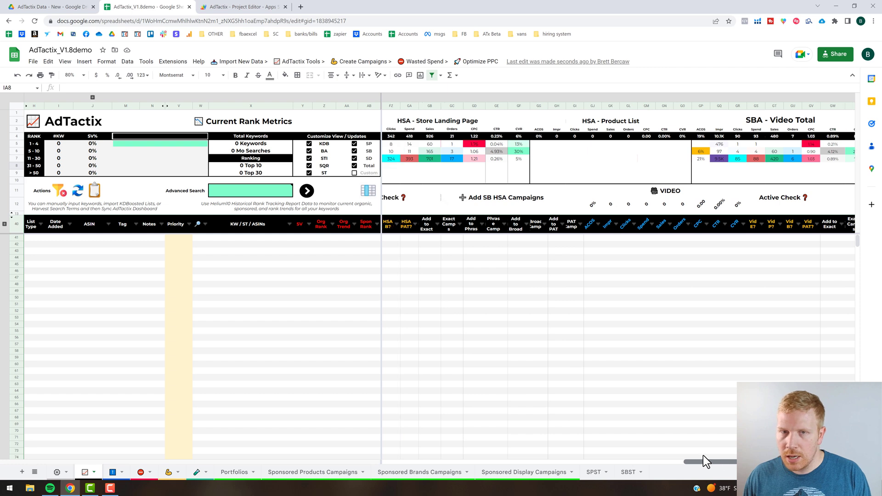
scroll(703, 456, "left", 5)
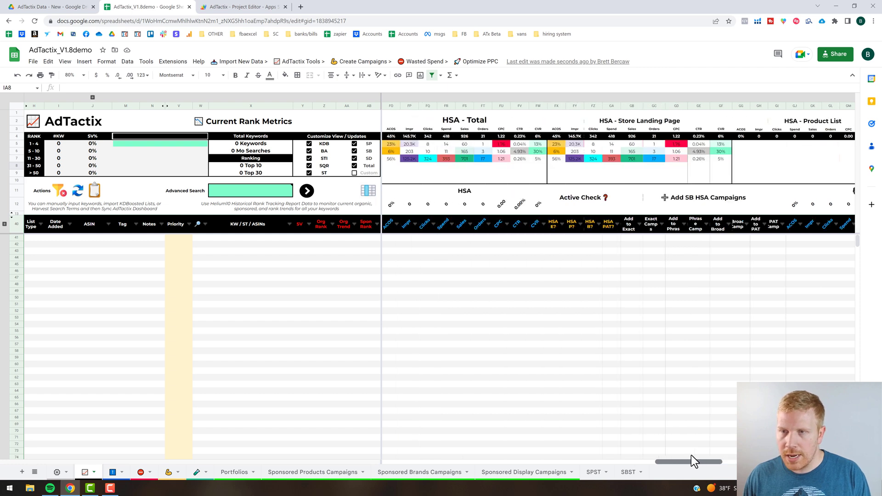
scroll(687, 455, "left", 4)
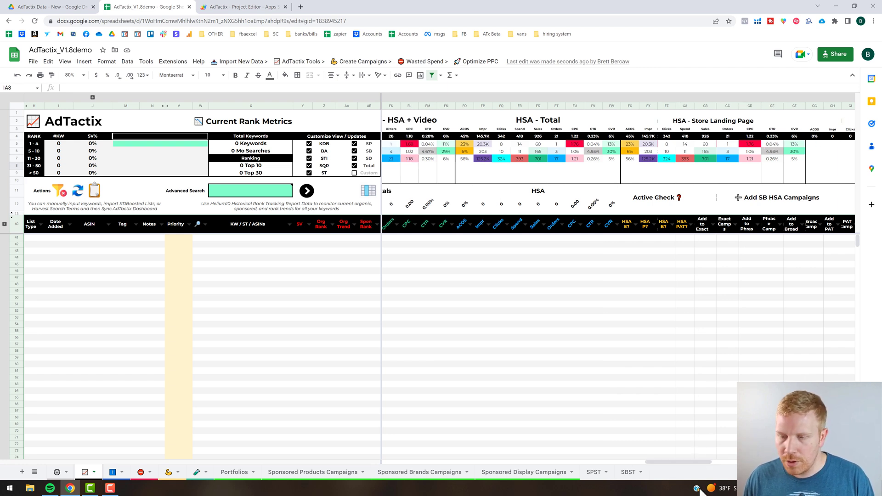
scroll(684, 460, "left", 2)
left_click_drag(683, 460, 673, 458)
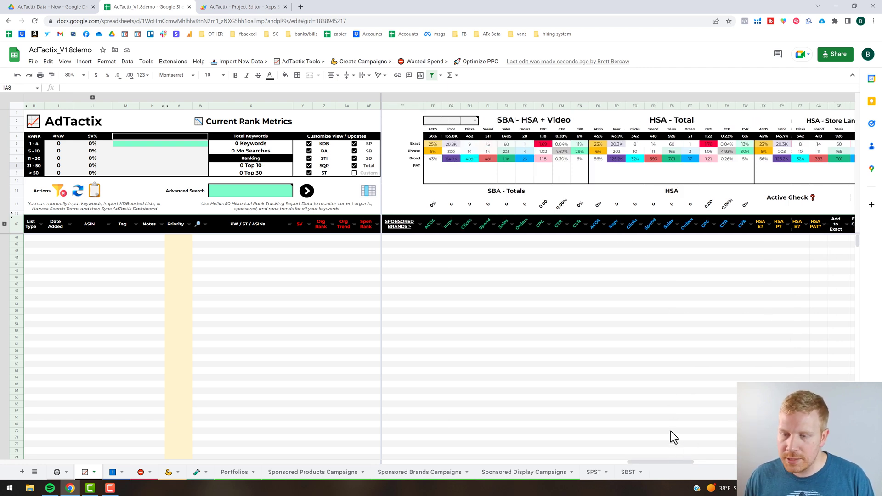
left_click_drag(642, 457, 616, 455)
scroll(613, 459, "left", 5)
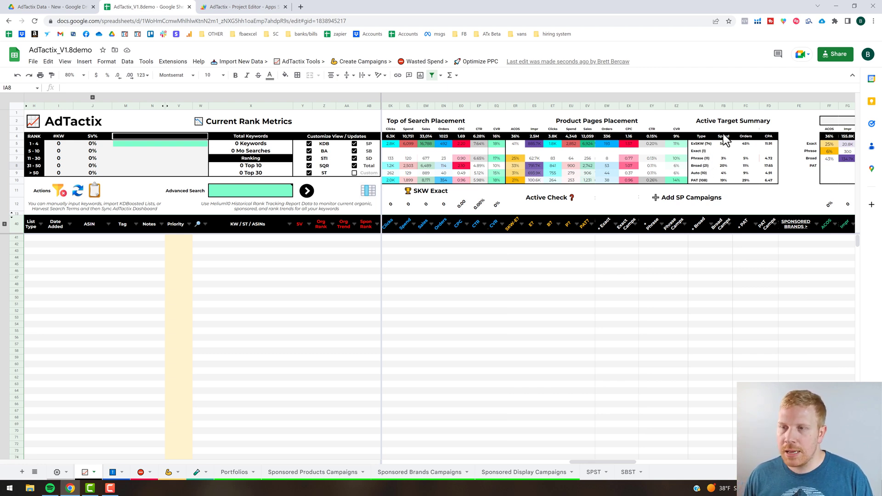
left_click_drag(621, 461, 579, 458)
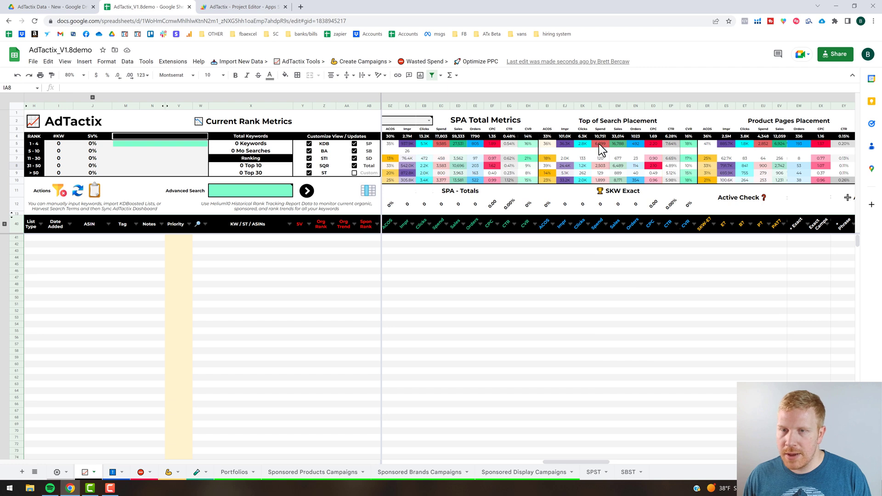
left_click_drag(564, 461, 547, 459)
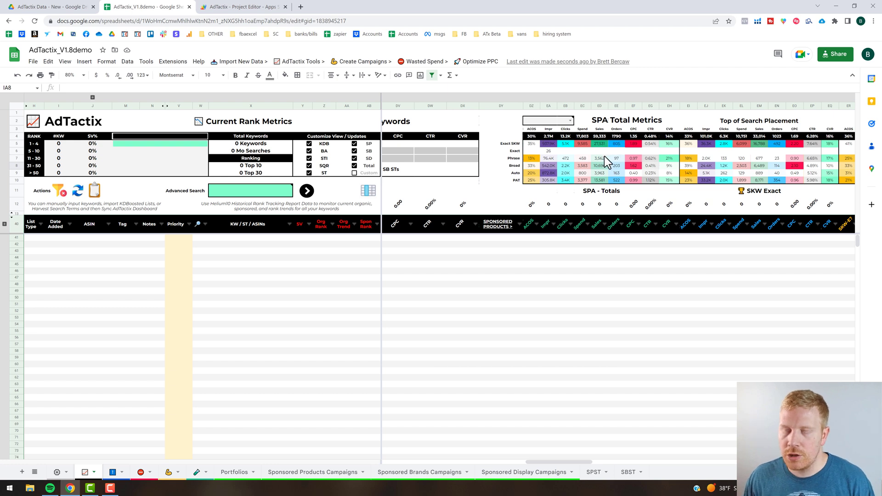
Segment the SPA Total Metrics audit by the ASIN B0B6JQ8QFL
left_click(570, 120)
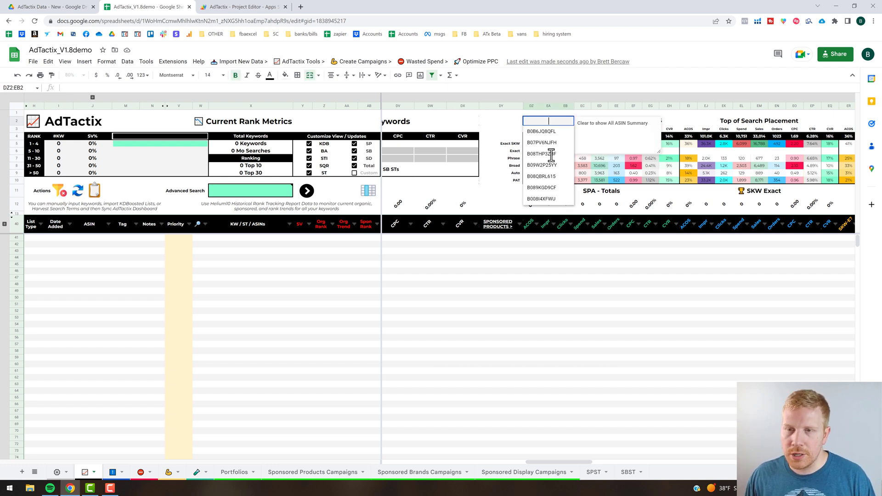
left_click(541, 131)
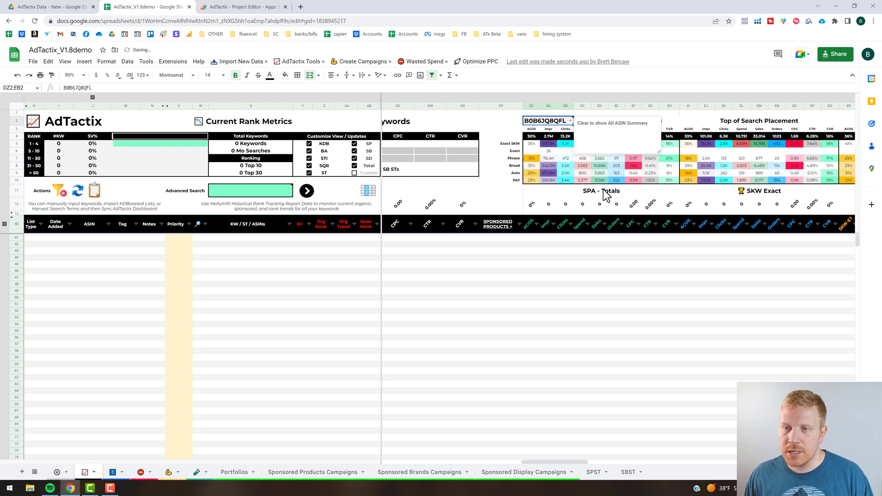
left_click(503, 174)
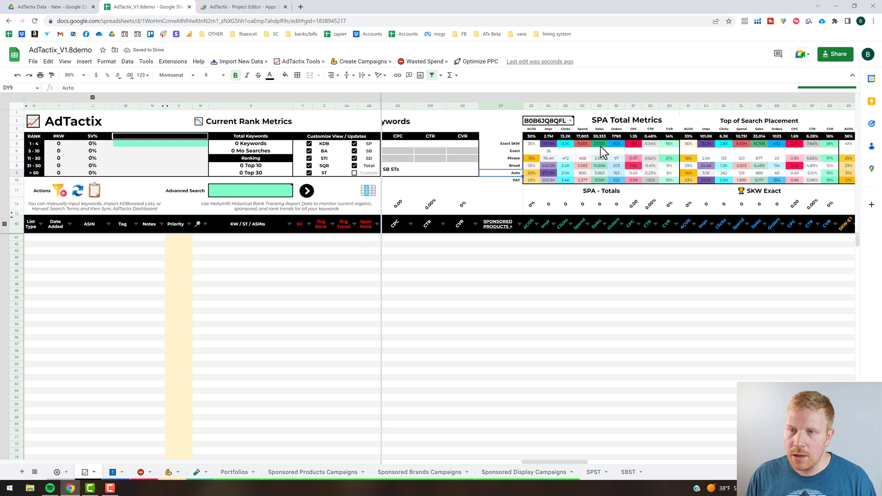
mouse_move(564, 130)
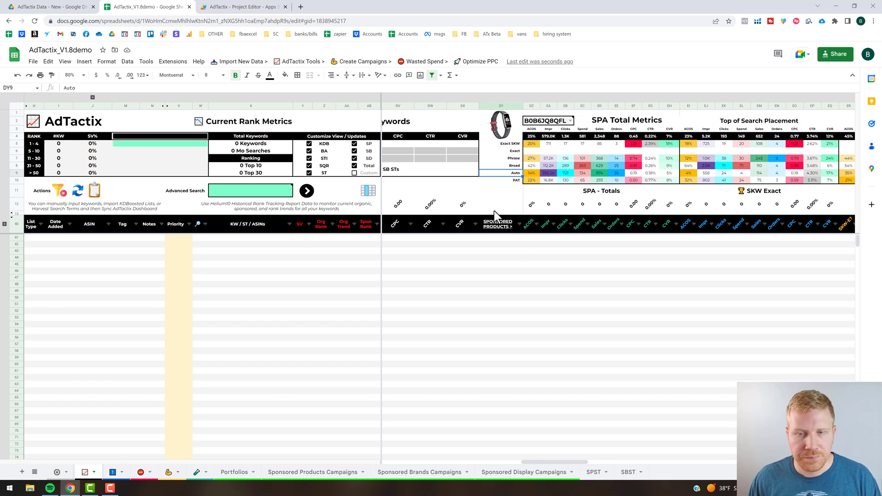
Compare the SPST and SBST search term sheets, and inspect the SPST sheet's Status header and the ASIN entry in row 16
left_click(301, 64)
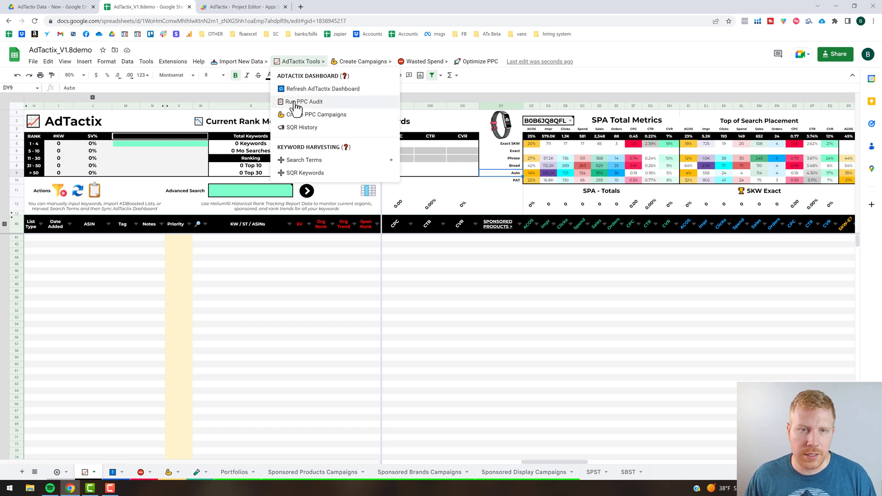
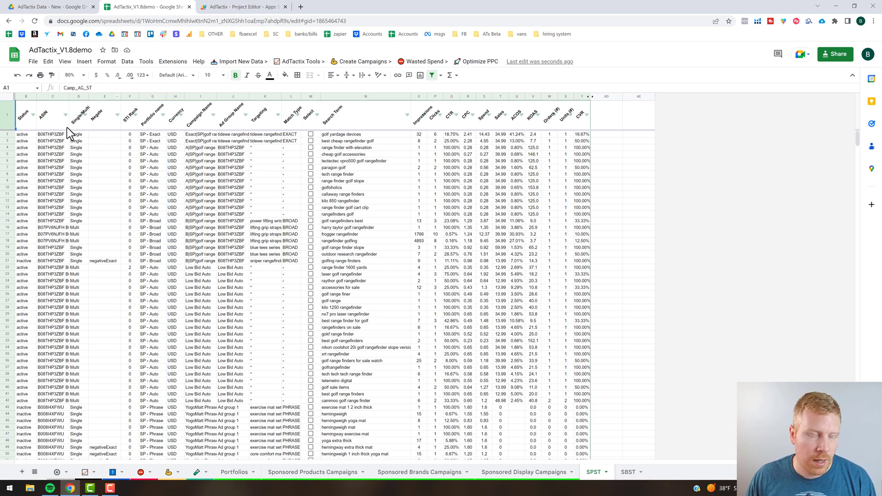
left_click(601, 475)
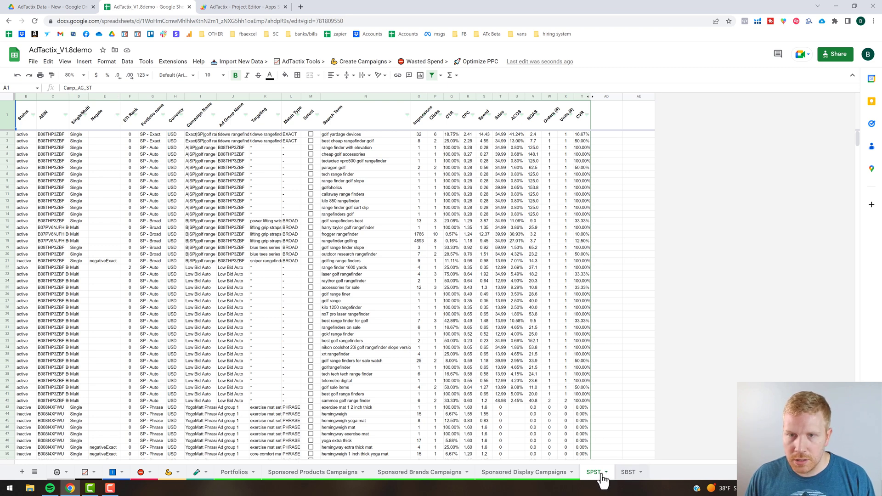
key("ctrl+shift+Page_Down")
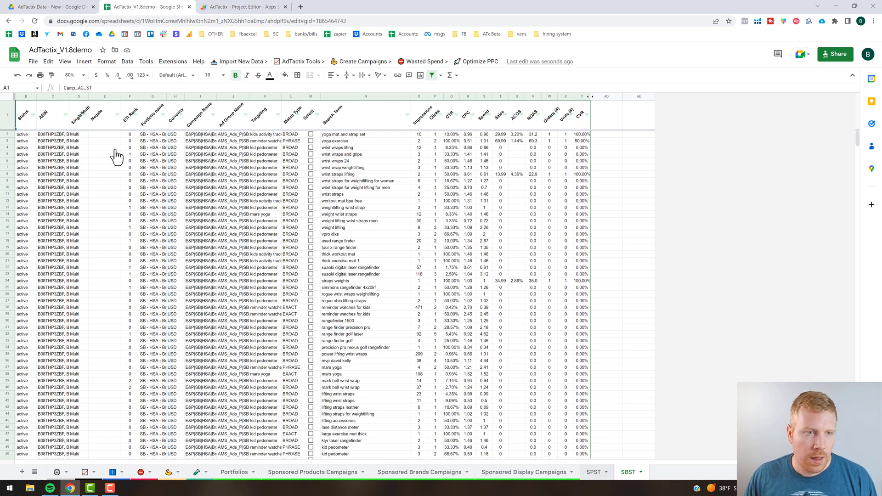
key("ctrl+shift+Page_Up")
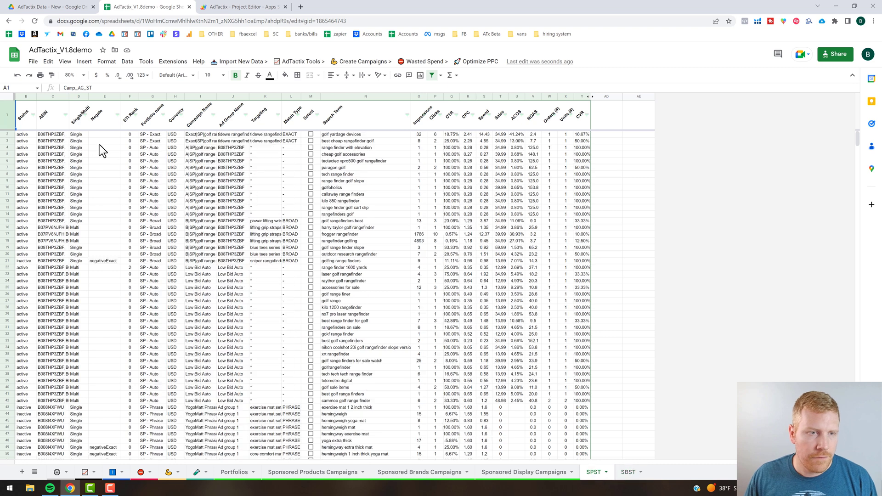
left_click(24, 110)
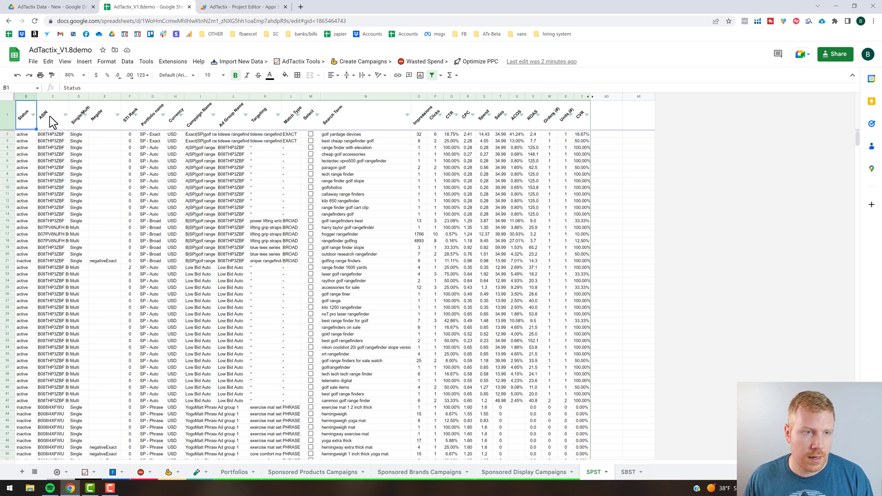
left_click(66, 226)
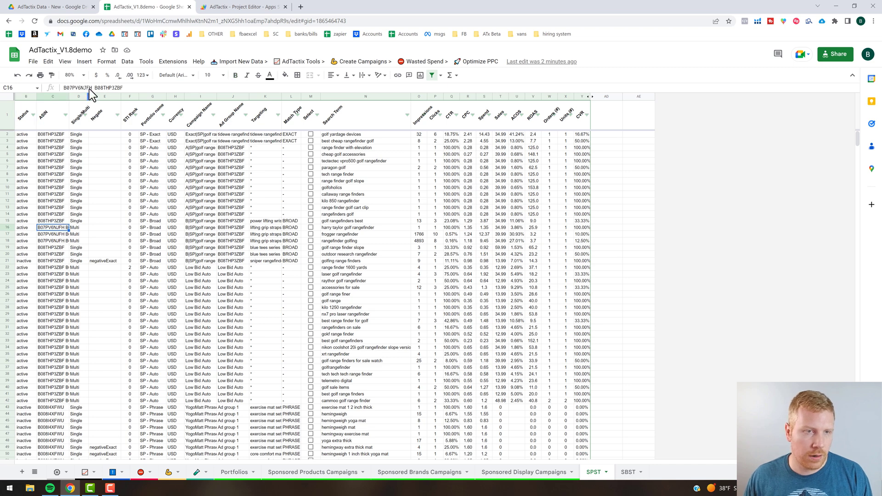
Examine the Single/Multi entry in row 16, the Select, Targeting and Search Term columns of the SPST sheet, and the data import options
left_click(81, 228)
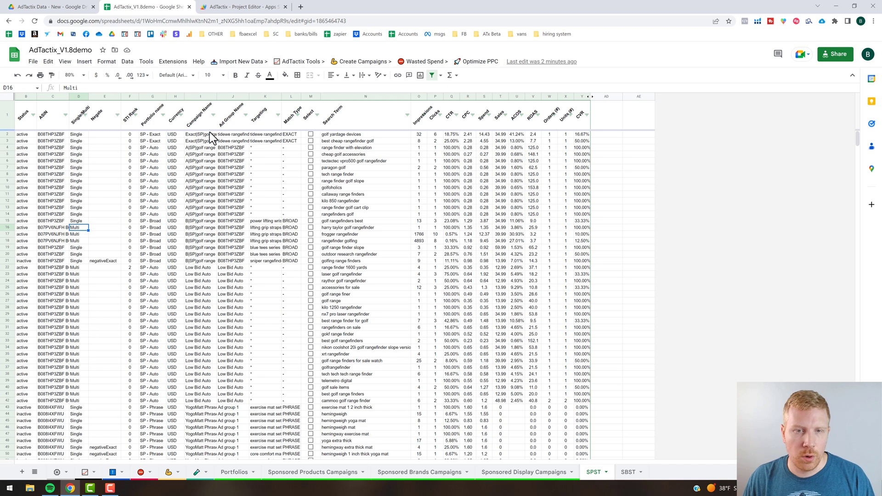
left_click(310, 96)
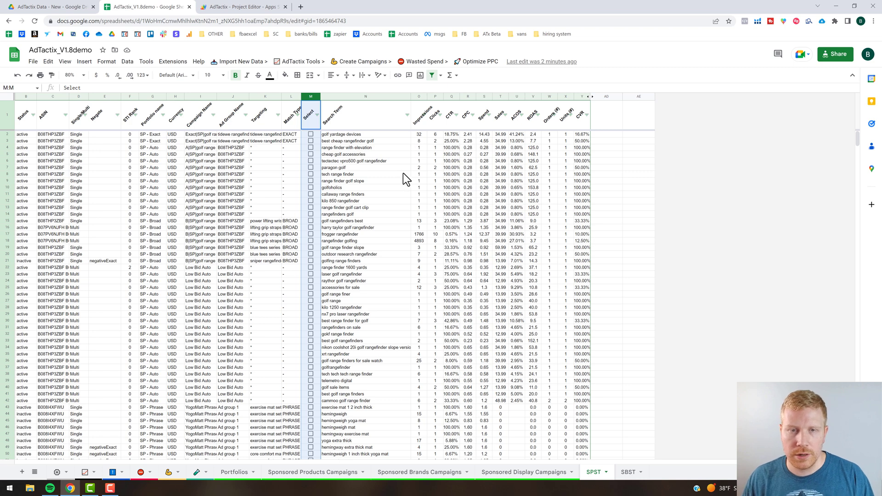
left_click(271, 97)
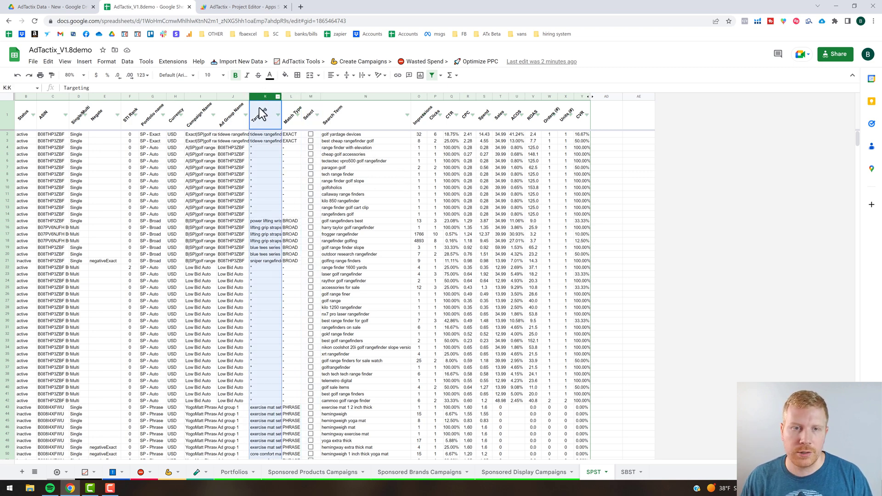
left_click(361, 96)
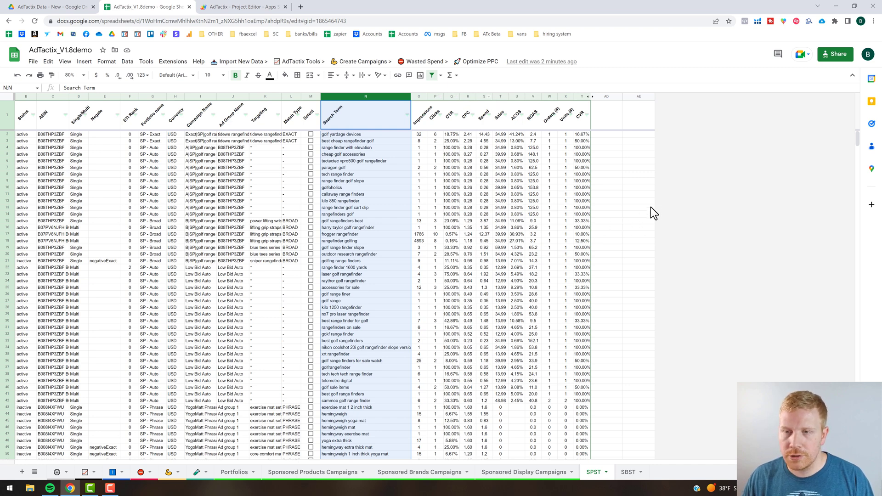
left_click(631, 175)
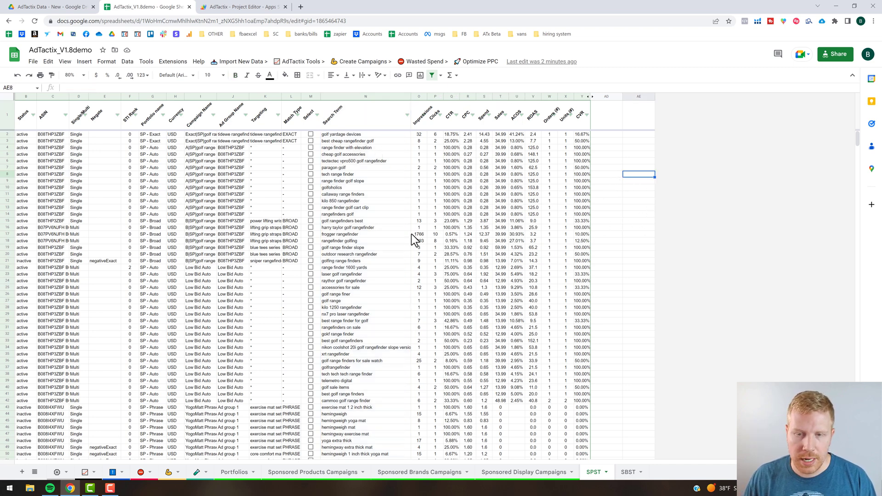
left_click(241, 62)
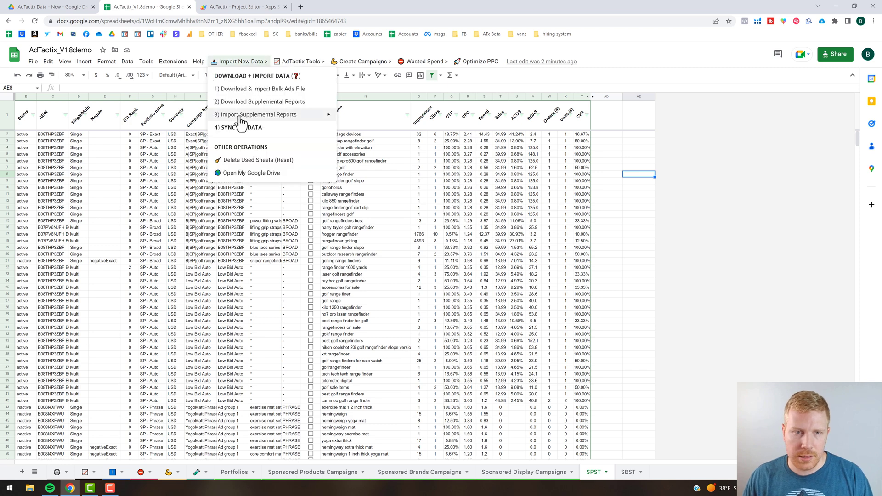
left_click(627, 213)
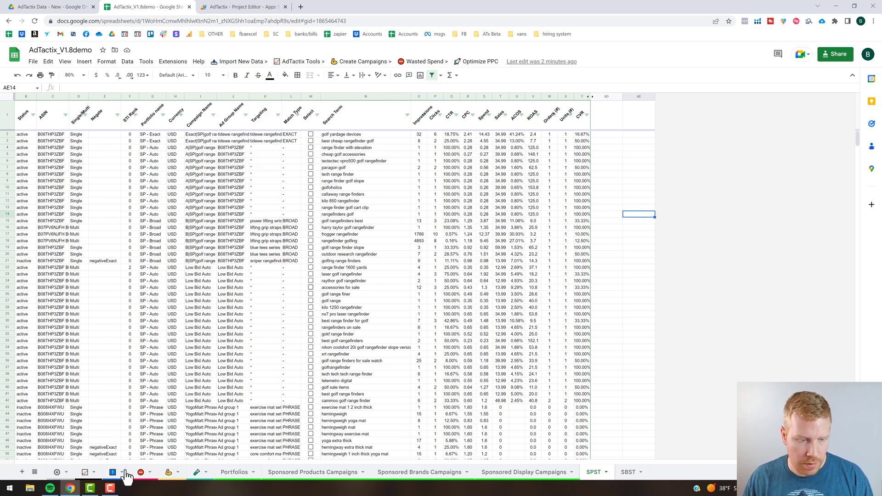
Set the Status criterion for Add Search Term Report Keywords on the AdTactix dashboard to active
left_click(76, 478)
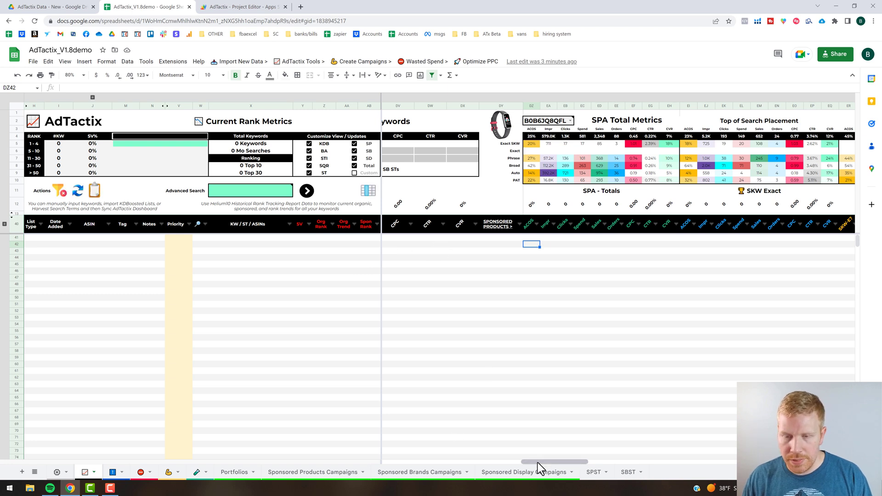
mouse_move(537, 462)
left_mouse_down()
mouse_move(522, 459)
mouse_move(553, 462)
mouse_move(543, 461)
left_mouse_up()
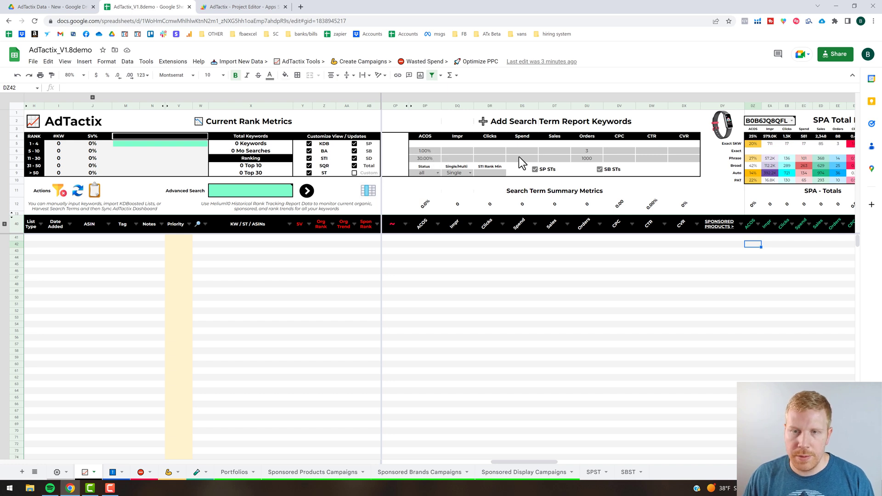
left_click(582, 158)
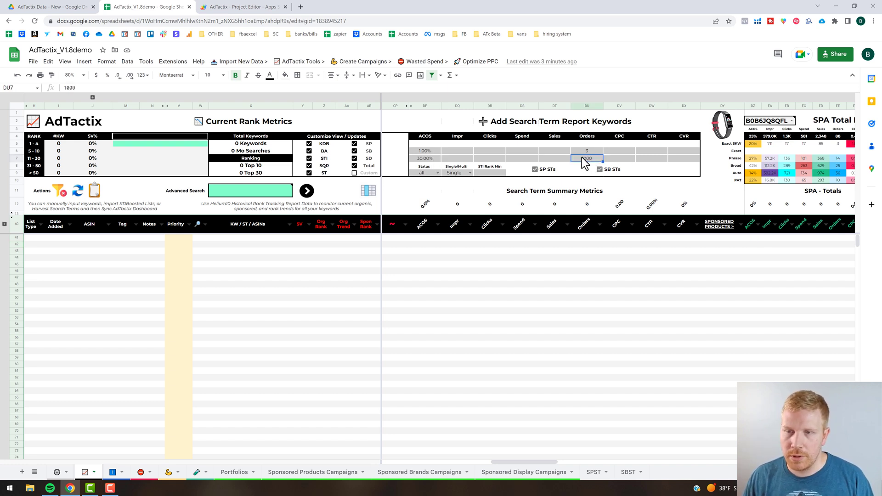
left_click(534, 169)
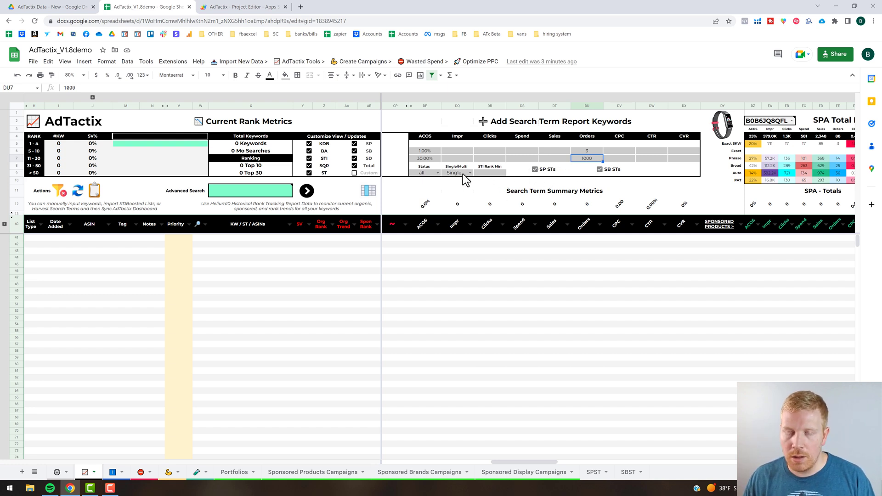
left_click(484, 172)
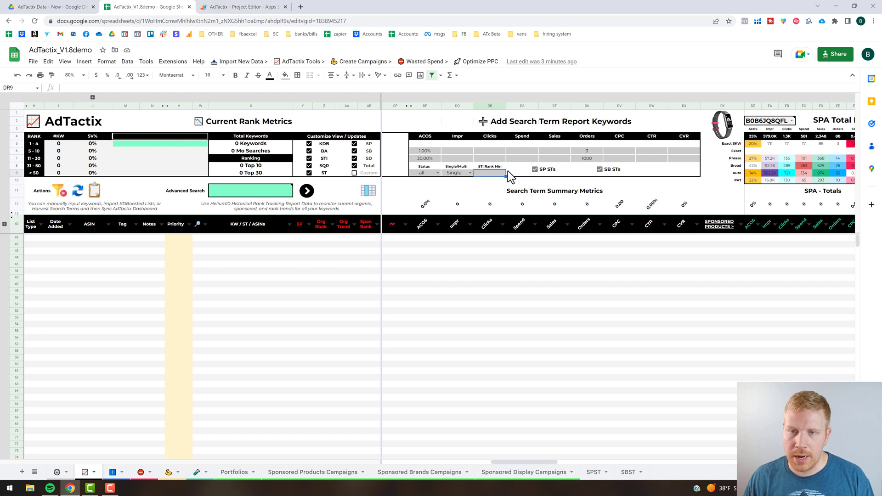
left_click(437, 172)
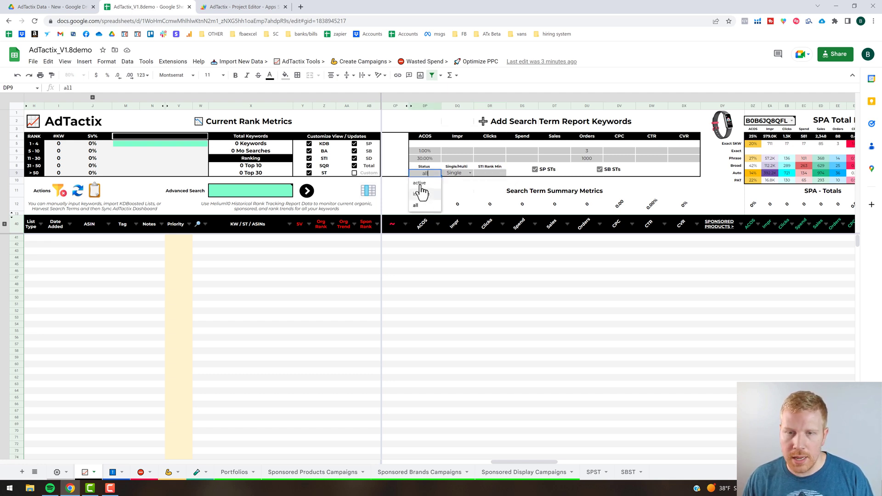
left_click(419, 184)
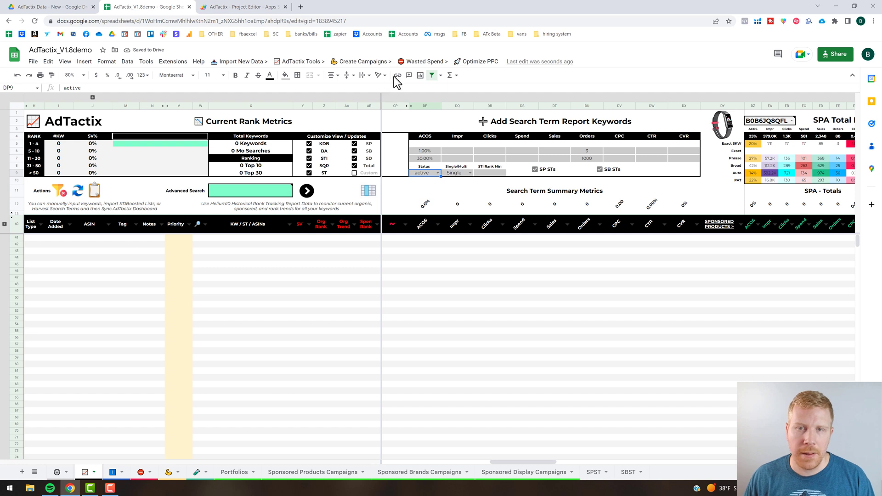
Filter the search term reports by the dashboard criteria and accept the criteria summary
left_click(299, 61)
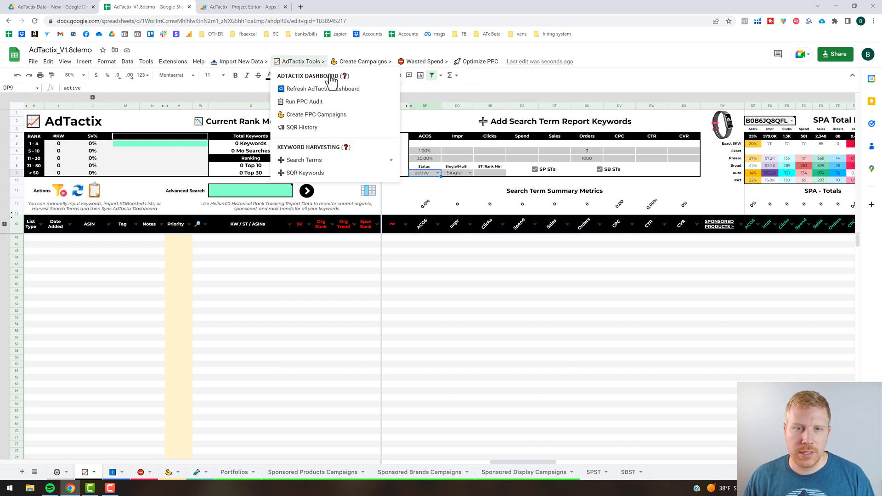
mouse_move(315, 161)
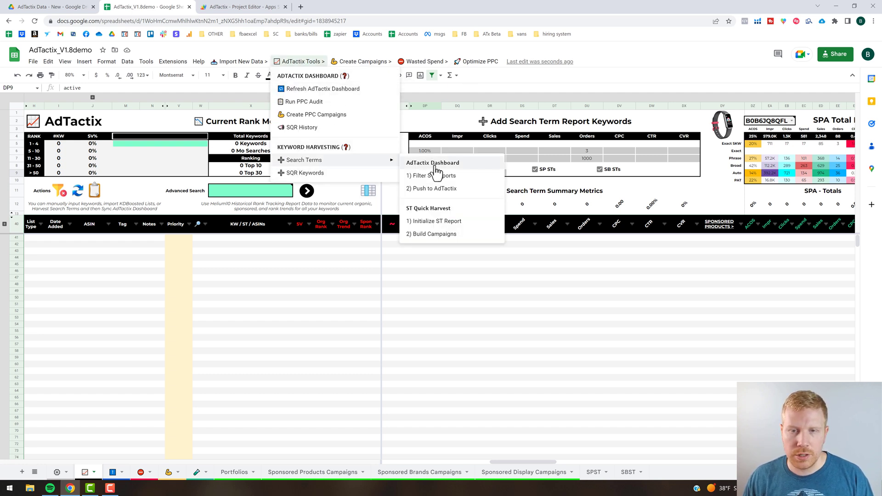
left_click(440, 178)
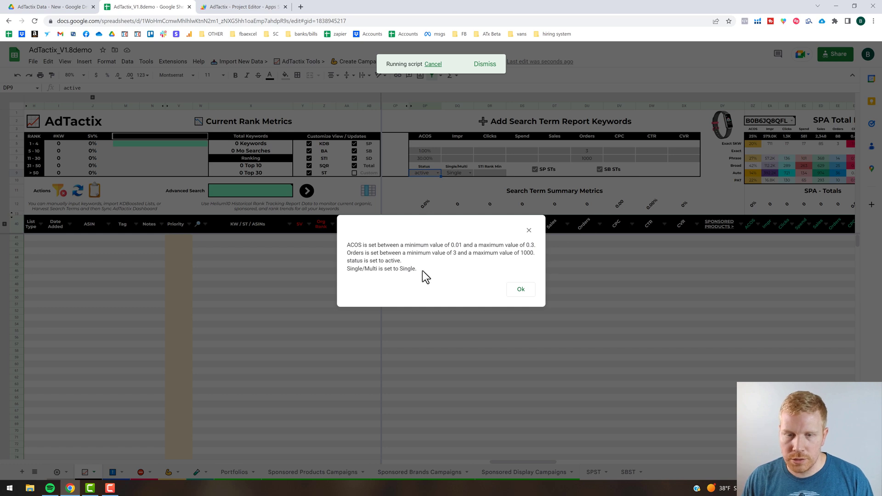
key("Return")
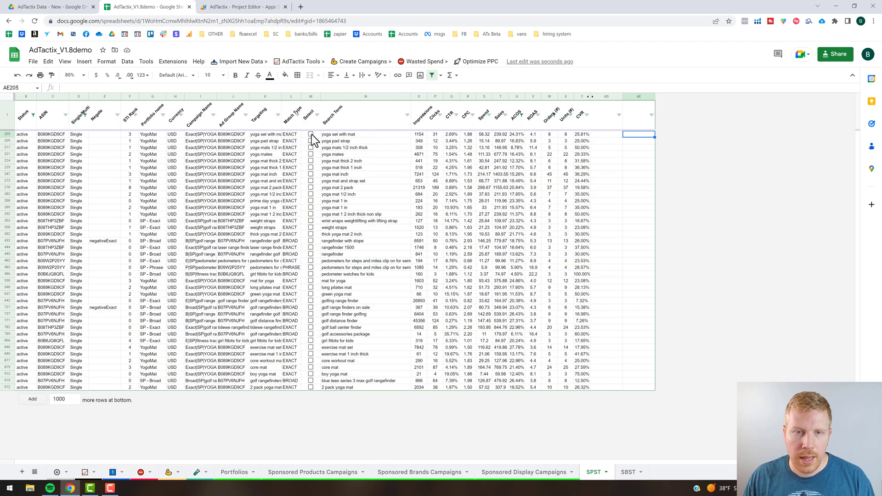
Mark every filtered search term on the SPST sheet as selected, from "yoga set with mat" down to "2 pack yoga mat"
left_click(311, 134)
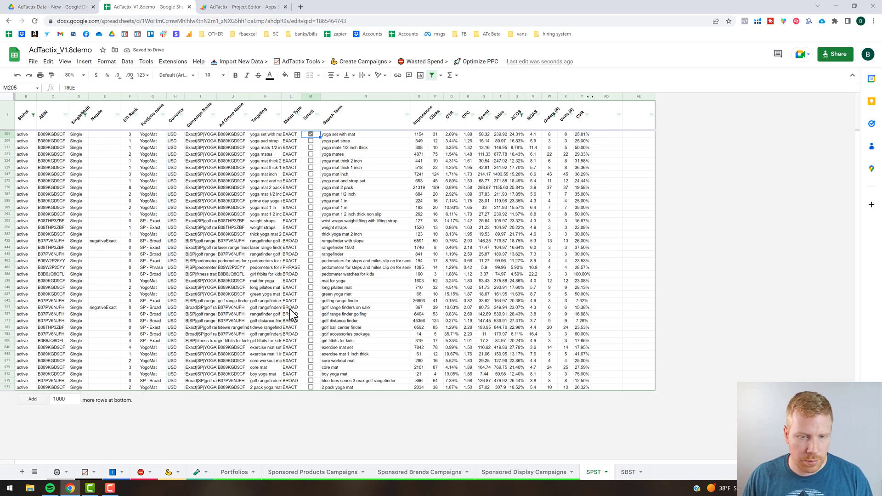
left_click(344, 307)
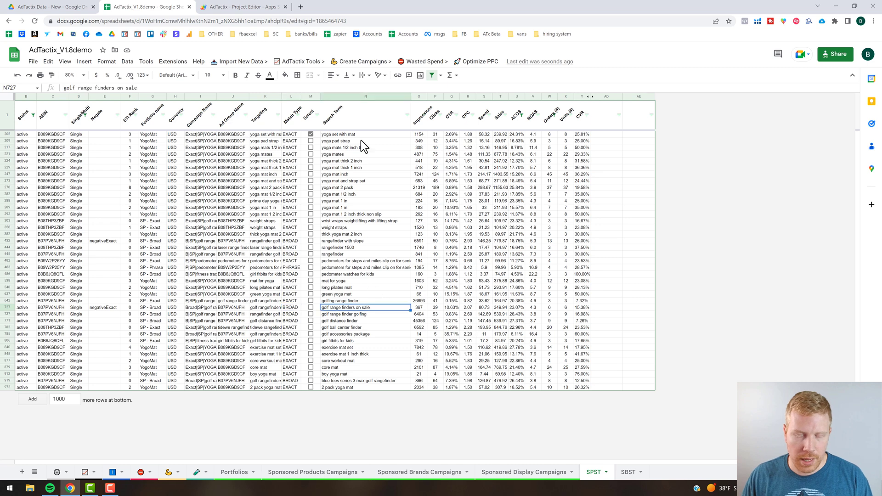
left_click(316, 135)
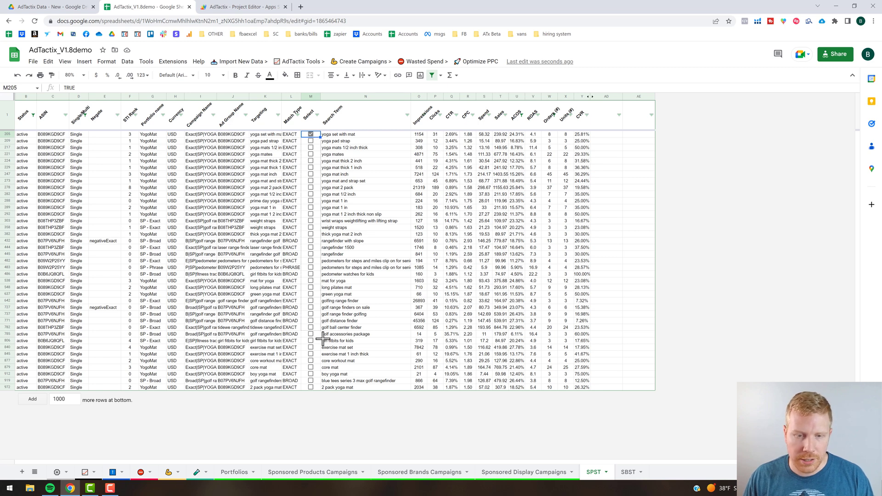
left_click(316, 387, "shift")
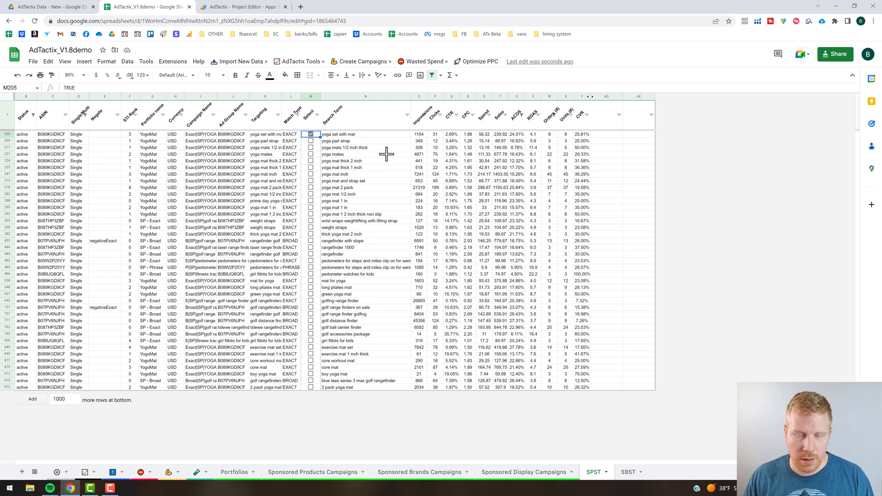
key("space")
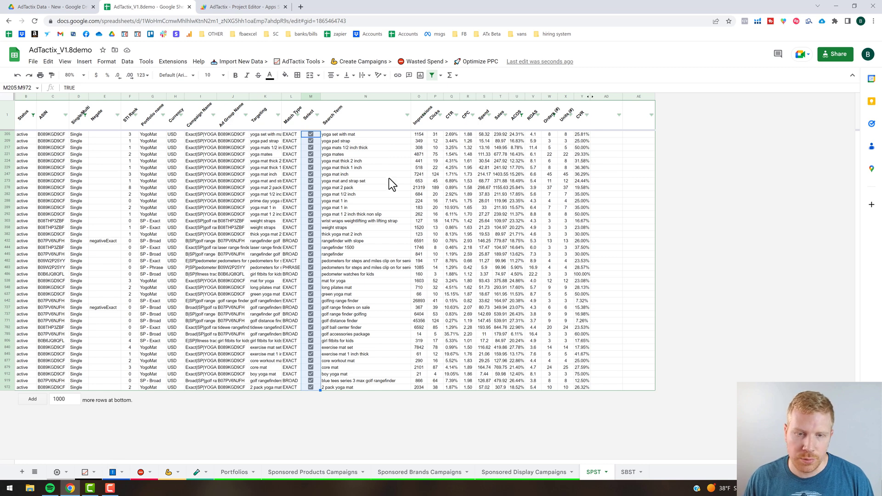
Push the selected SPST search terms to the AdTactix dashboard
left_click(300, 61)
mouse_move(304, 161)
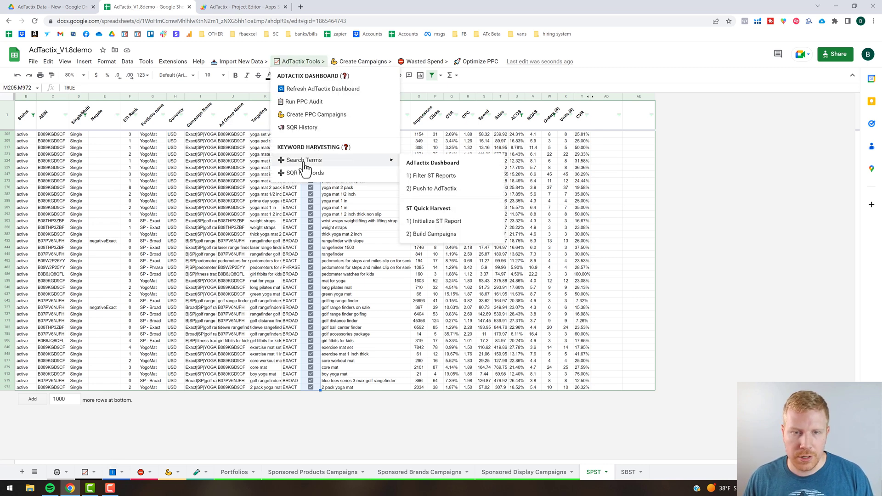
left_click(453, 189)
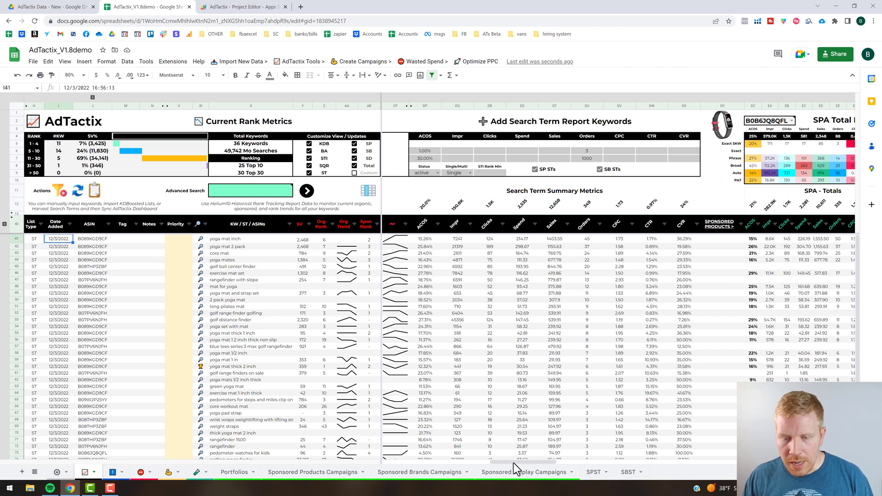
Review the pushed keywords' rank and SQR metrics on the dashboard, the filtered SBST and SPST sheets, and the first keyword's List Type
left_click_drag(501, 462, 401, 455)
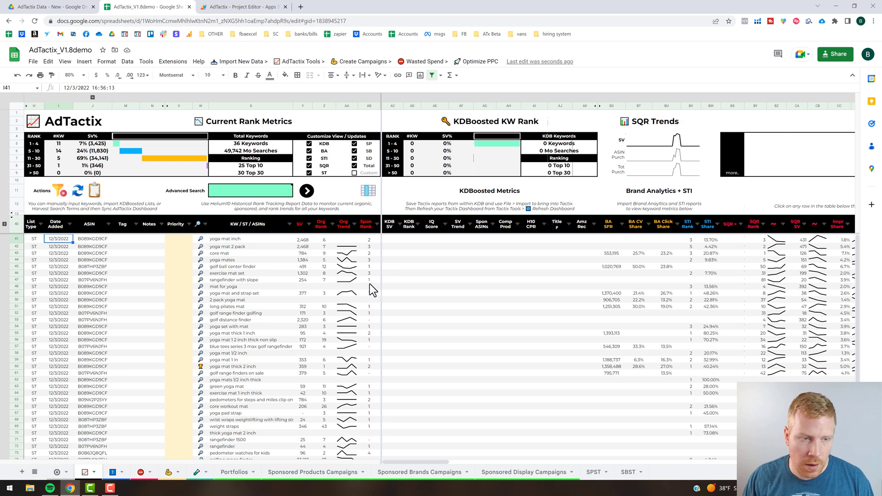
left_click(629, 471)
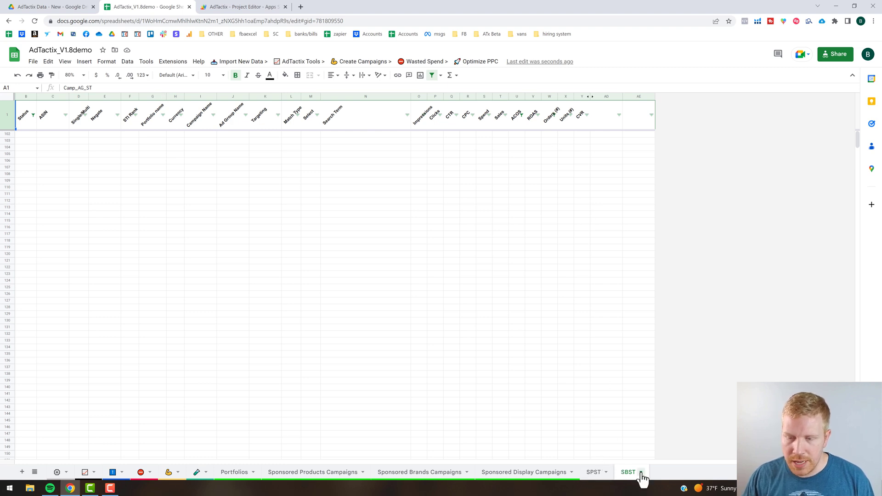
left_click(593, 473)
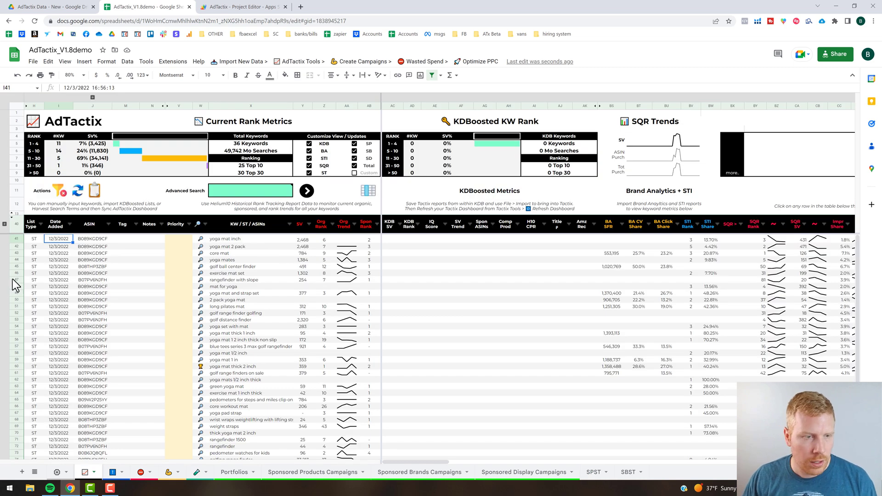
left_click(37, 240)
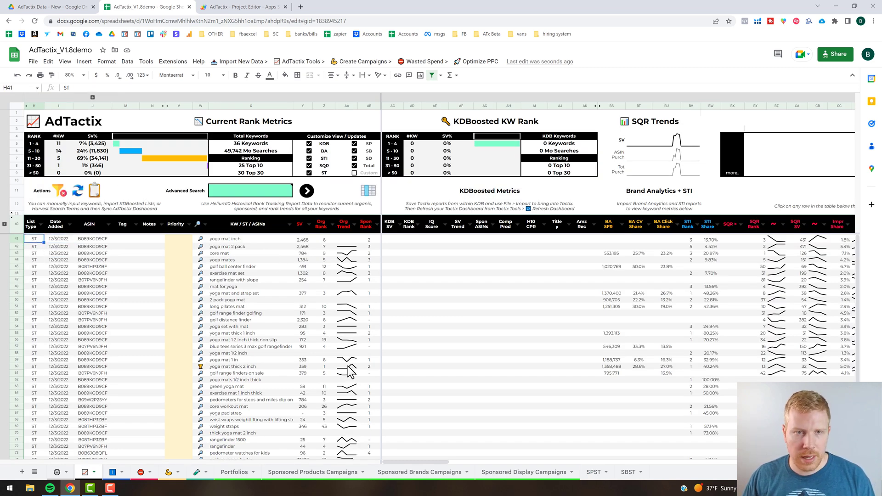
Look over the keyword harvesting commands, the workbook's sheet list and the supplemental report import options
left_click(301, 61)
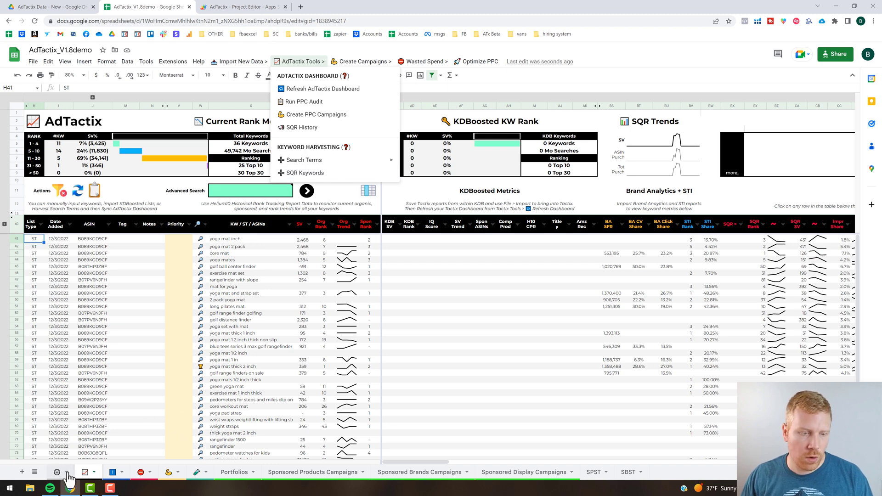
left_click(34, 473)
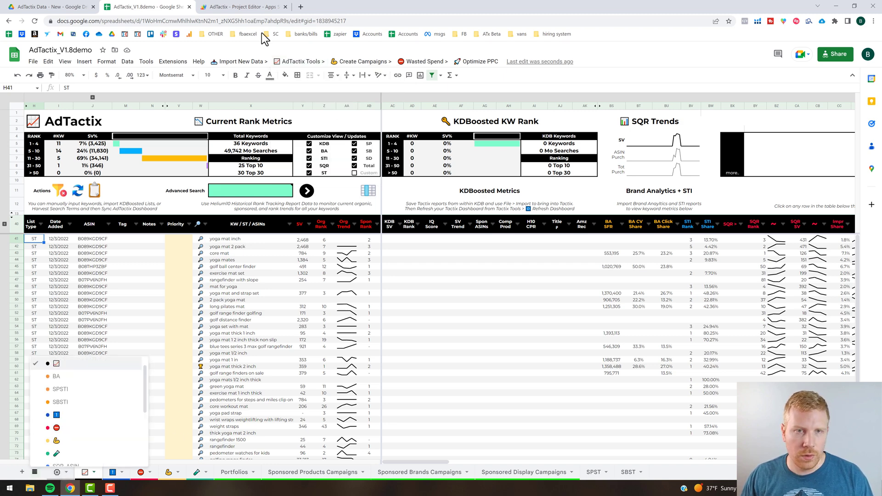
left_click(222, 64)
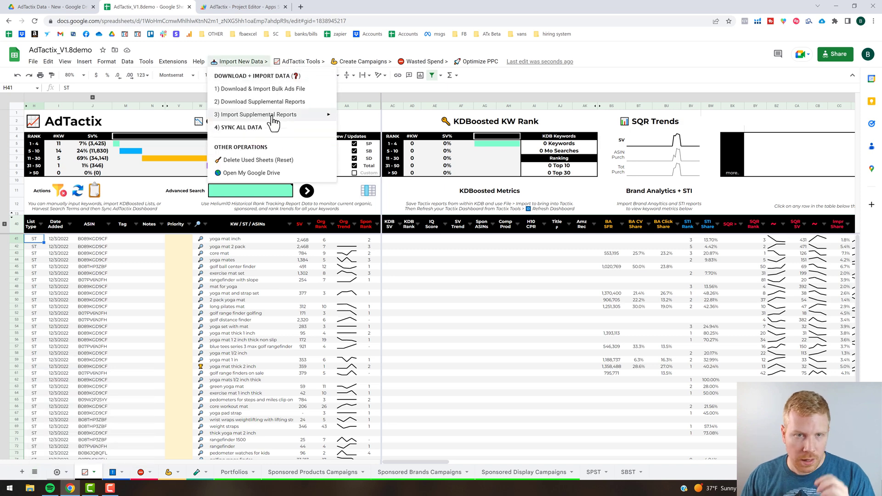
mouse_move(291, 117)
left_click(390, 130)
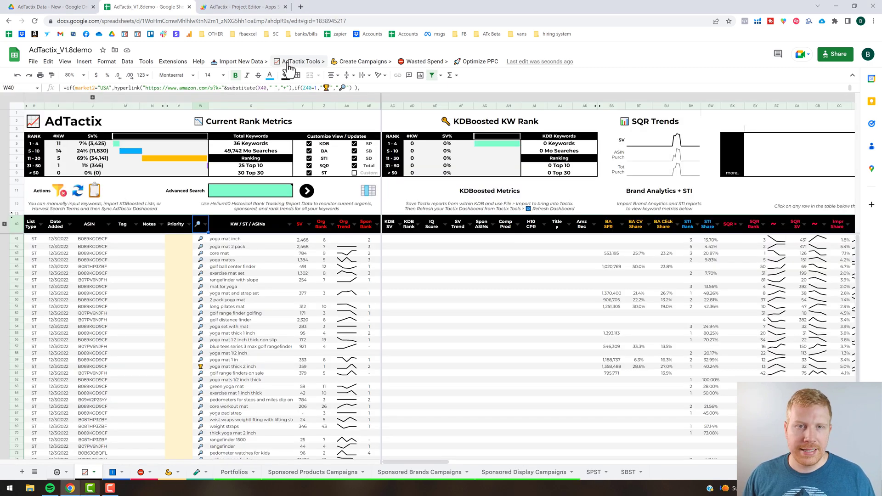
Harvest the SQR keywords into the AdTactix dashboard's keyword list
left_click(287, 63)
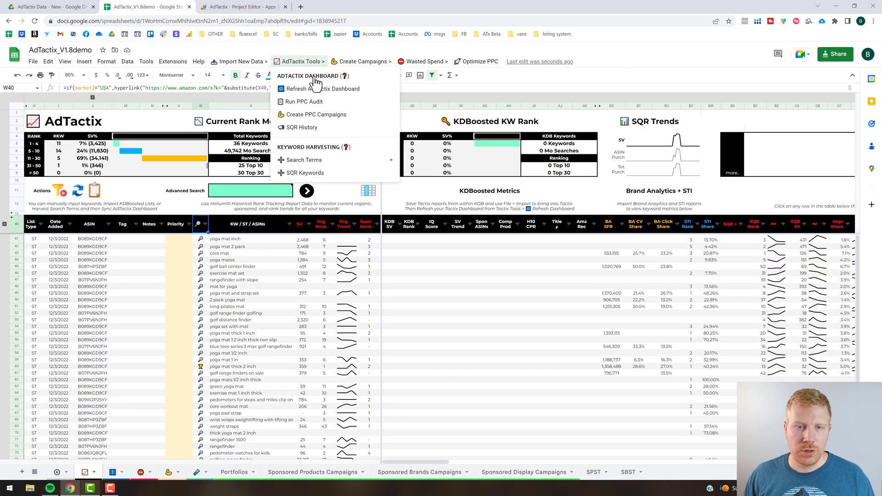
left_click(305, 173)
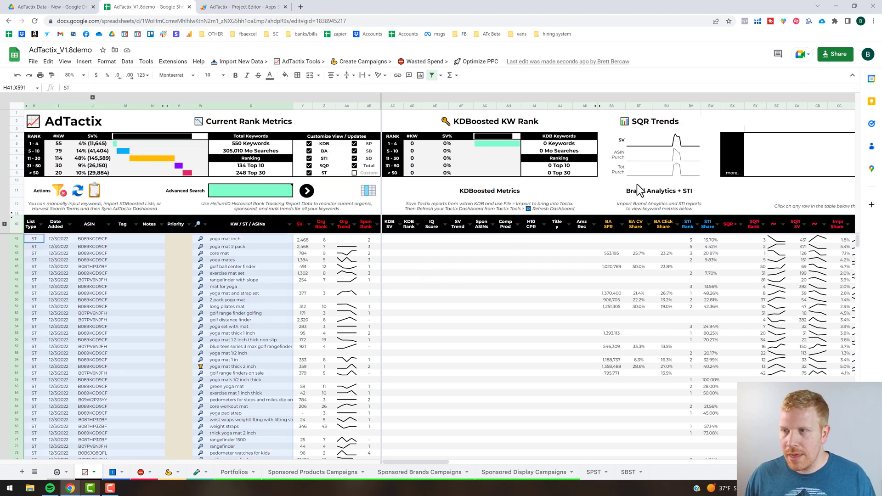
Review the harvested SQR keywords on the dashboard, from their rank and search query metrics across to the SP performance and campaign columns
left_click(399, 301)
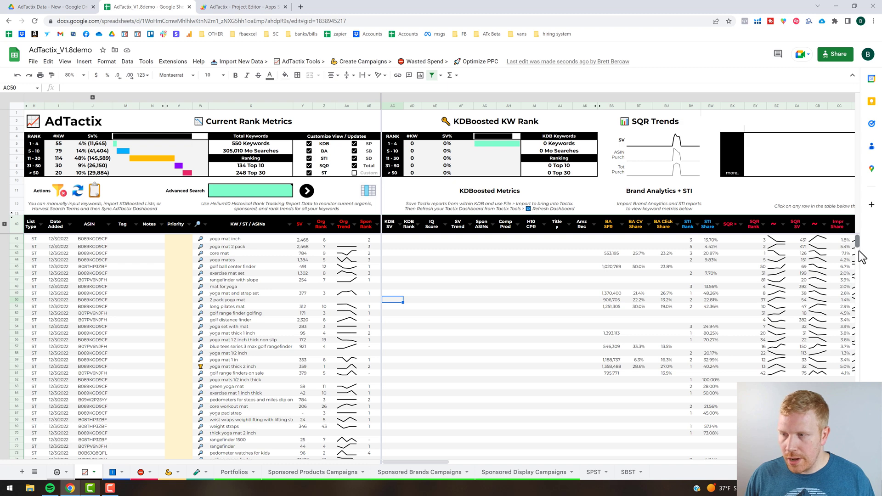
scroll(858, 250, "down", 10)
scroll(71, 288, "down", 12)
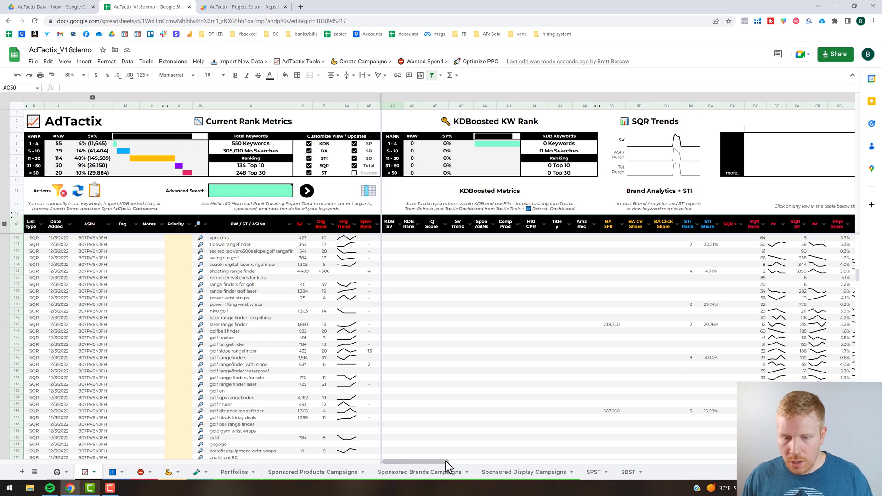
left_click_drag(445, 461, 505, 464)
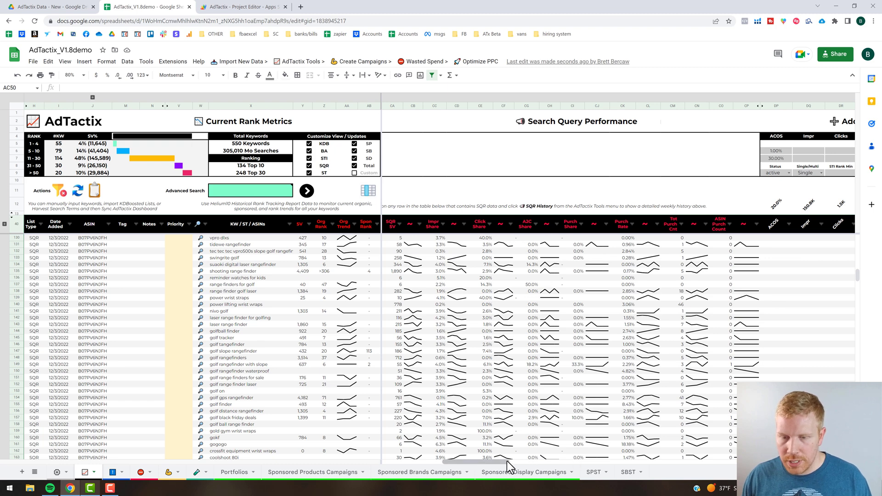
left_click_drag(496, 464, 612, 460)
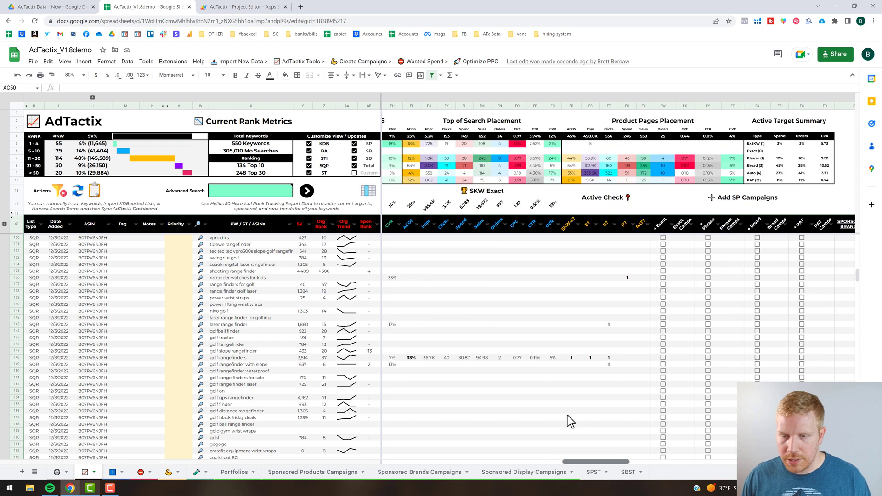
left_click_drag(575, 460, 567, 454)
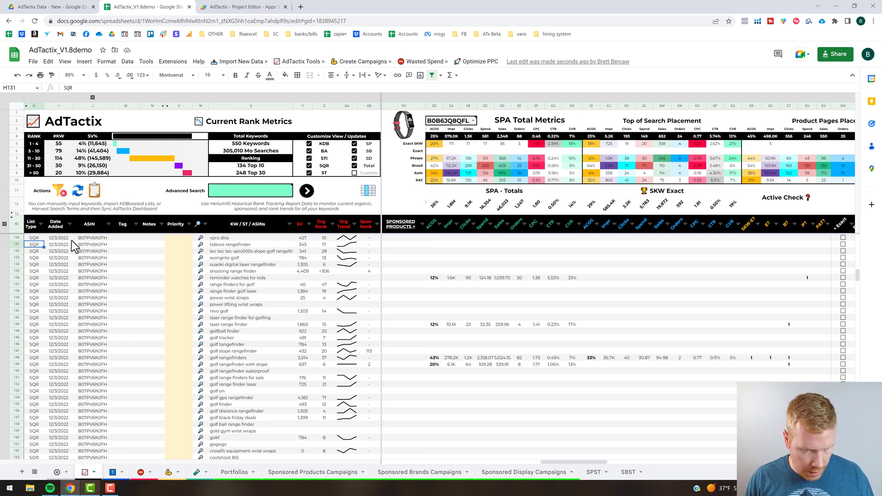
Add 50 more rows below the dashboard's keyword list and select H592, the first empty List Type cell
key("ctrl+shift+Down")
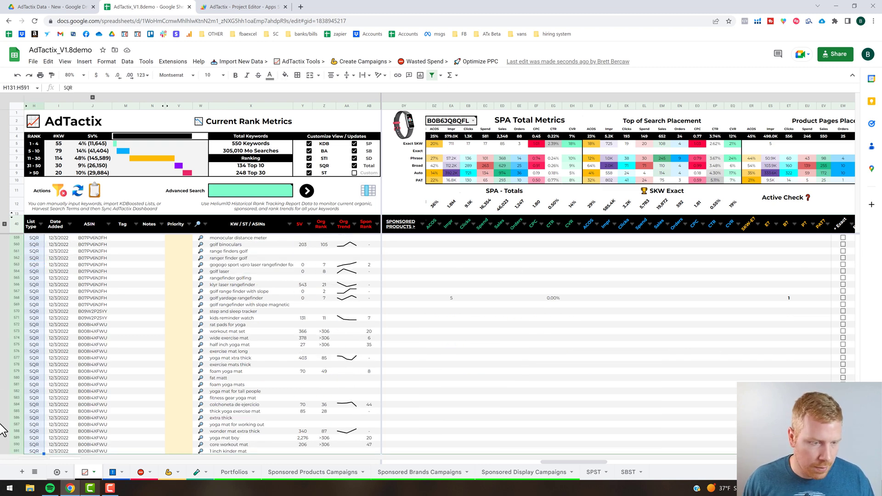
scroll(73, 426, "down", 1)
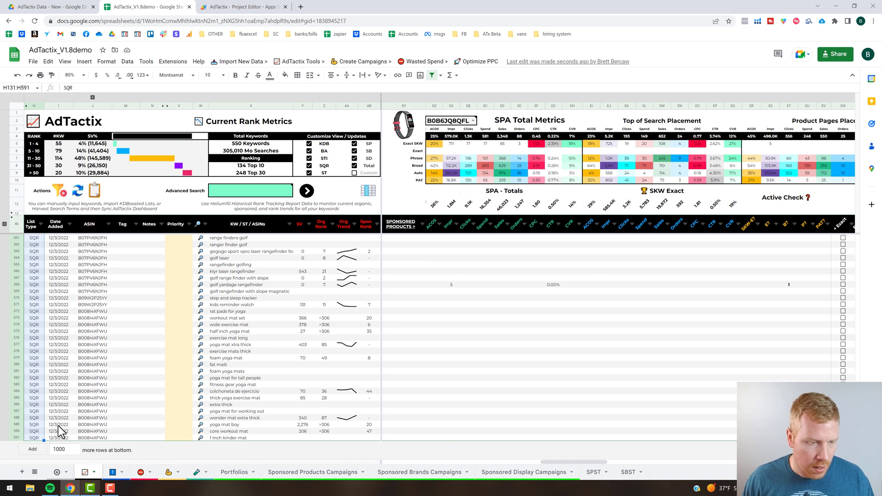
left_click_drag(63, 450, 53, 450)
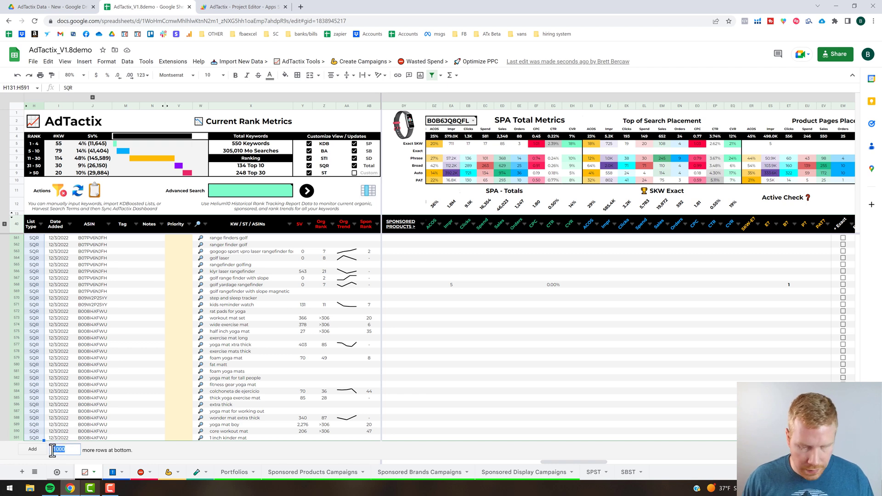
type("50")
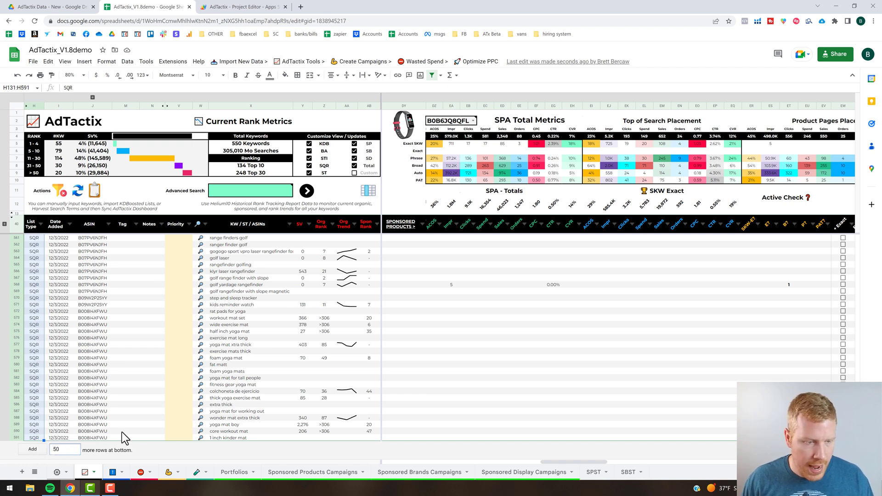
key("Return")
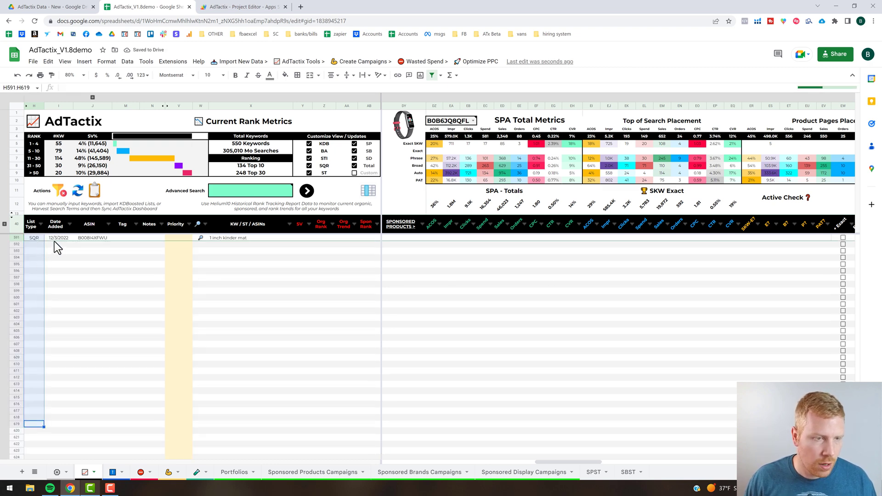
key("Down")
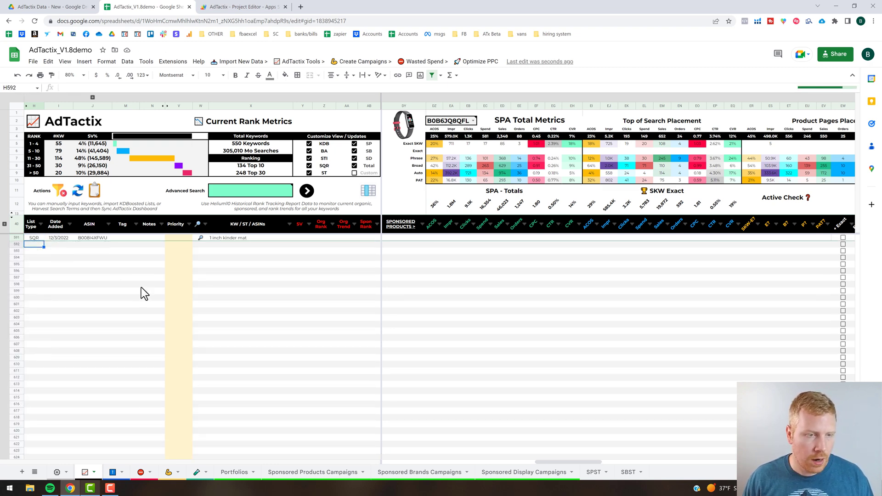
Read the KD Boosted Keywords instructions in the Keyword Harvesting help and look over the Bulk Actions options in the KDBoosted workbook's Listing Wizard
left_click(301, 62)
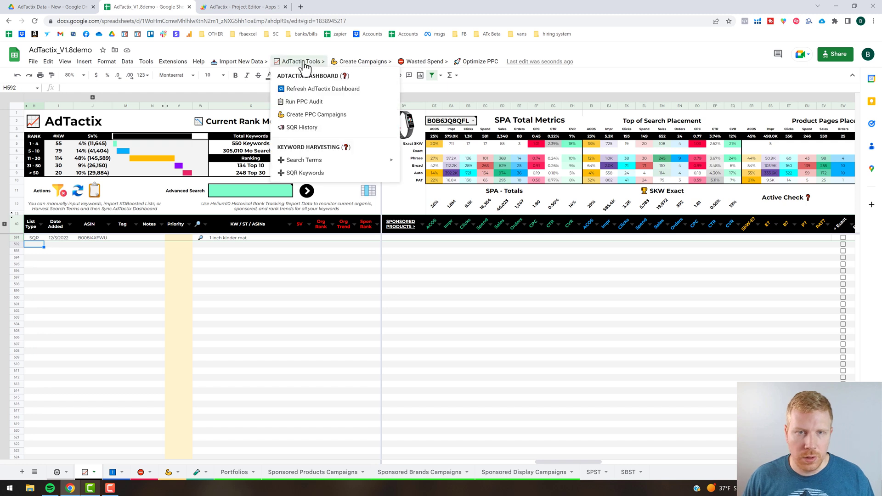
left_click(312, 150)
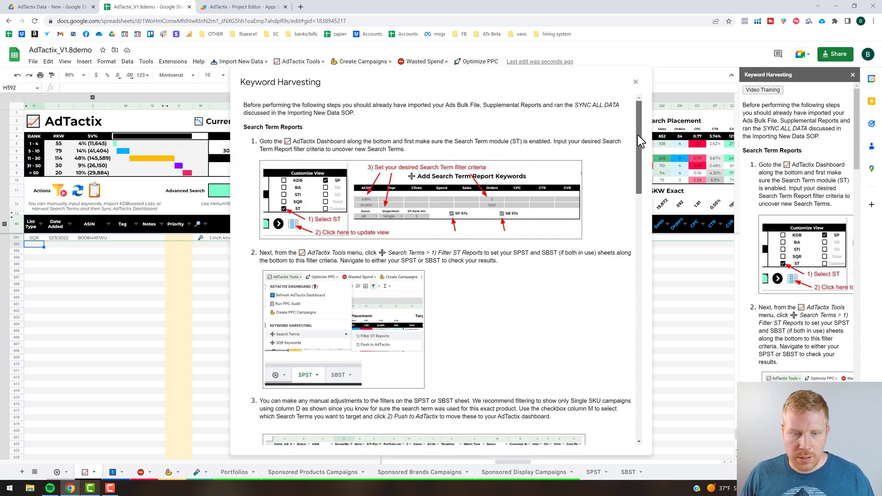
left_click_drag(641, 148, 646, 331)
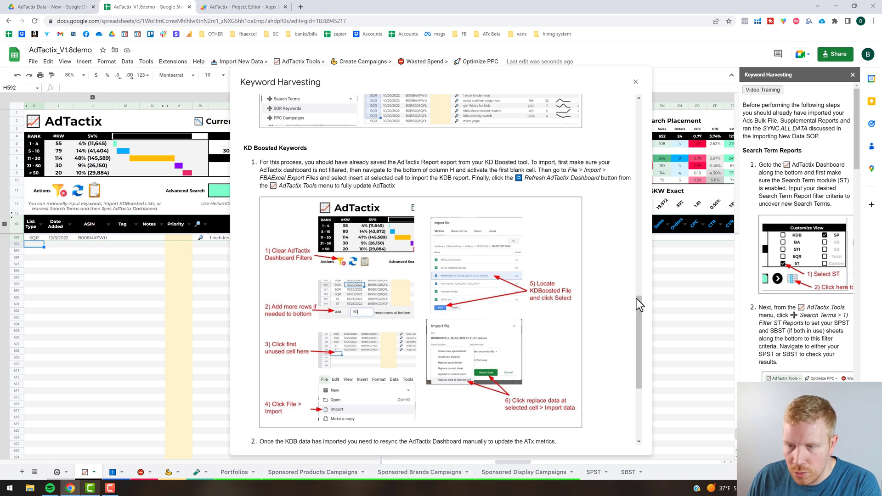
left_click_drag(638, 299, 638, 374)
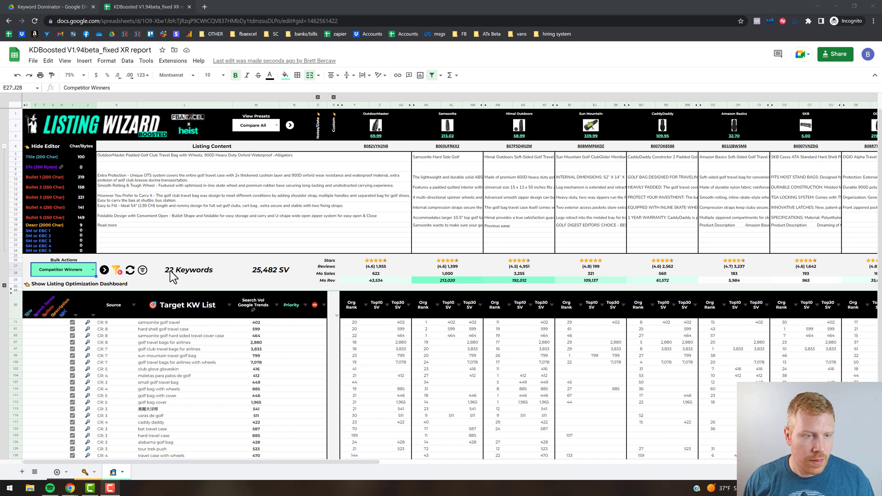
left_click(93, 272)
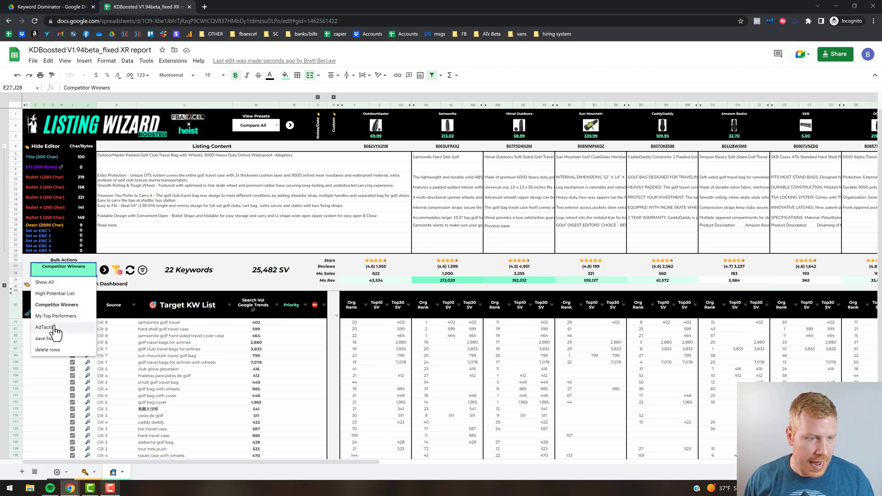
left_click(111, 327)
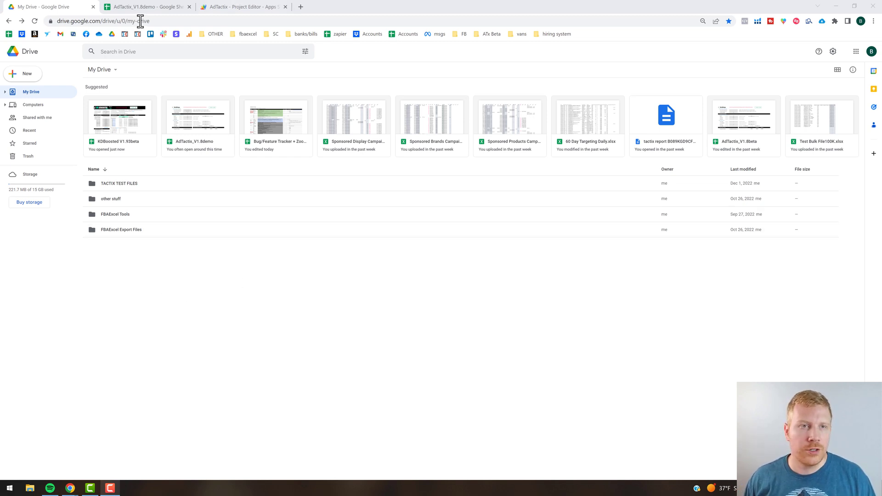
Return to AdTactix_V1.8demo, close the help dialog, and choose "tactix report B089KGD9CF_13_Oct_2022 19_45_38.csv" from the TACTIX TEST FILES folder for import
key("ctrl+Tab")
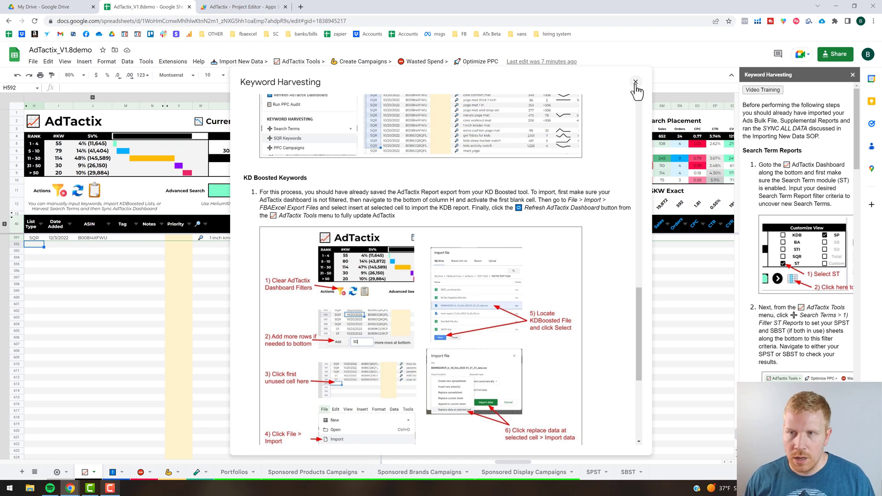
key("Escape")
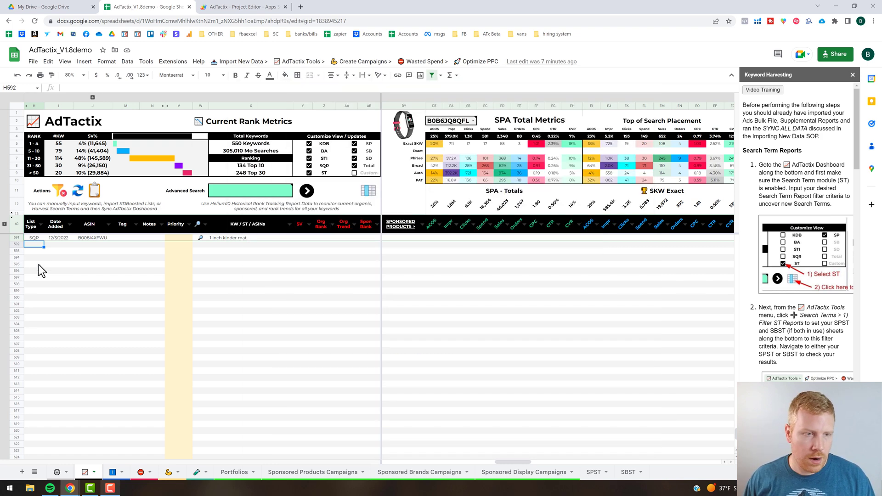
left_click(33, 61)
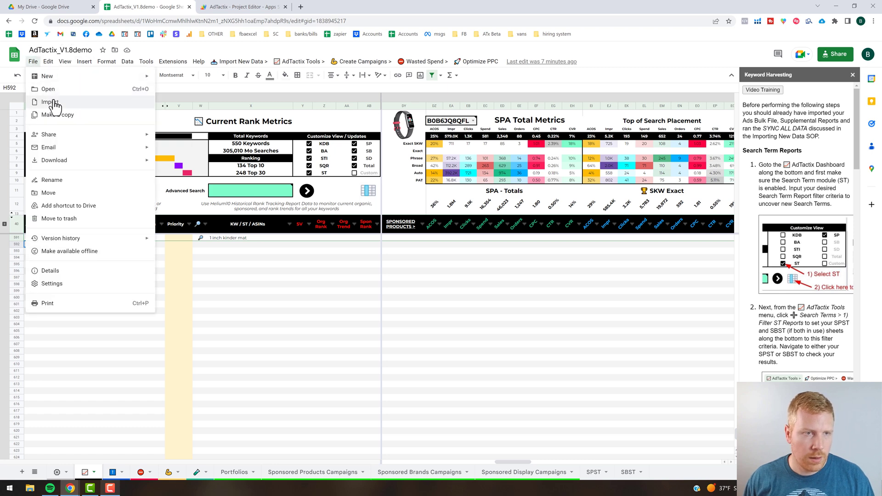
left_click(362, 173)
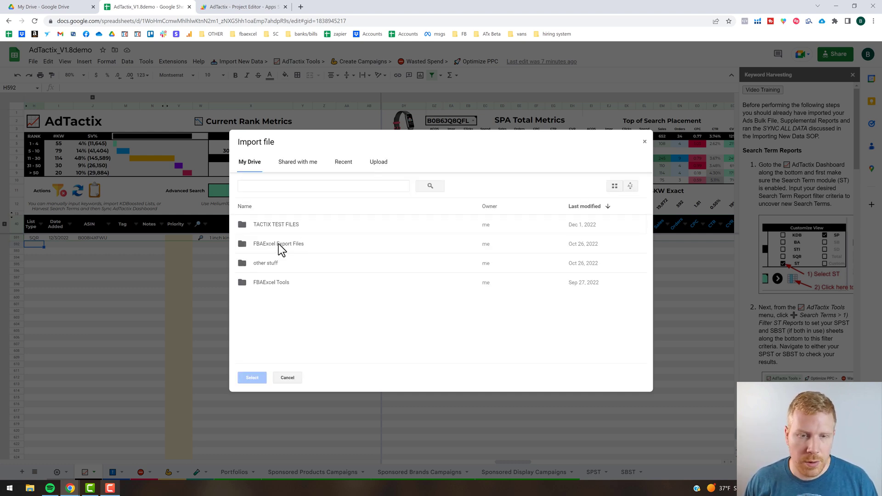
double_click(277, 227)
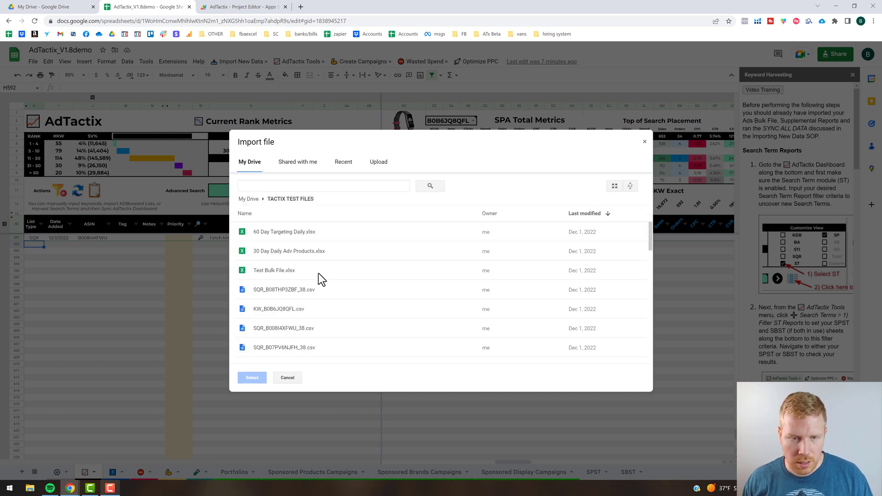
scroll(317, 286, "down", 5)
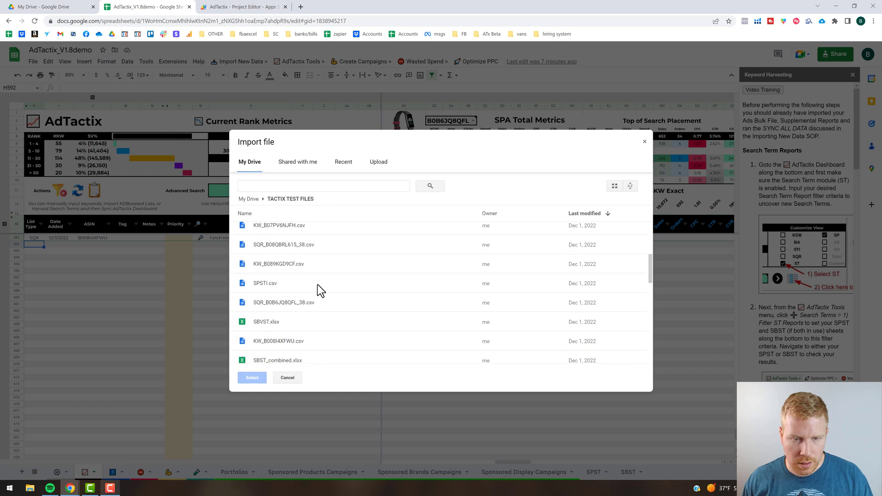
scroll(318, 284, "down", 1)
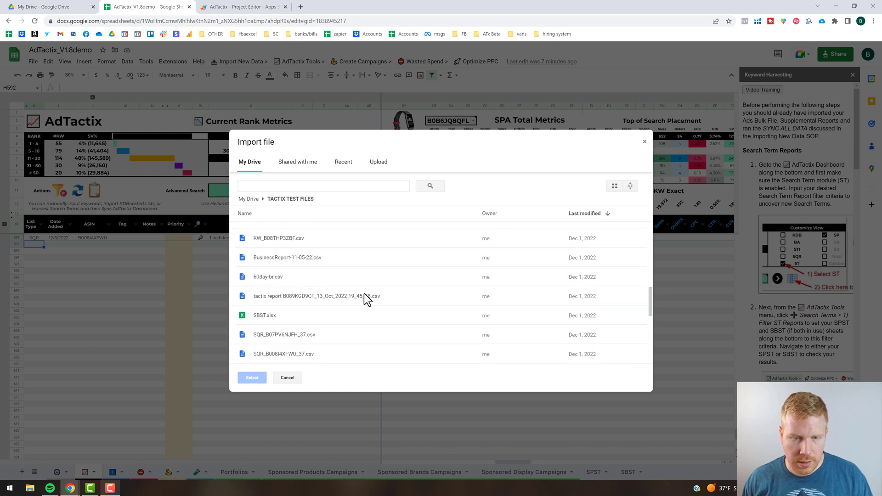
left_click(308, 295)
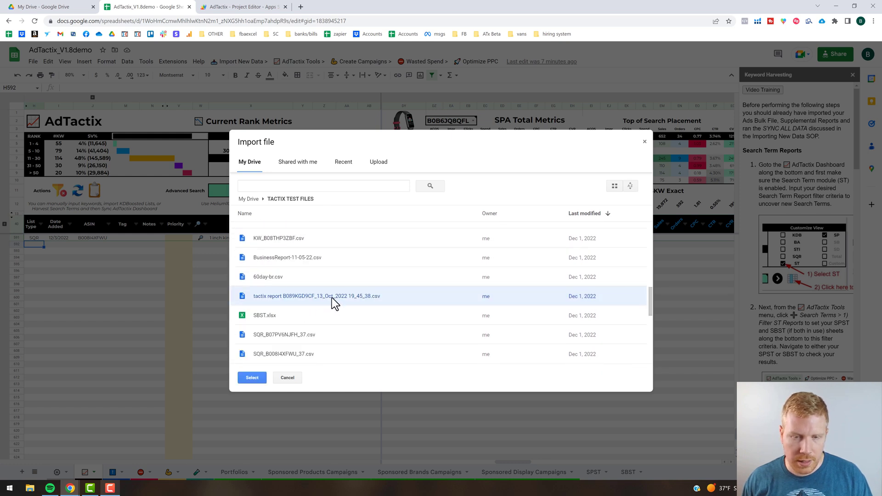
double_click(393, 296)
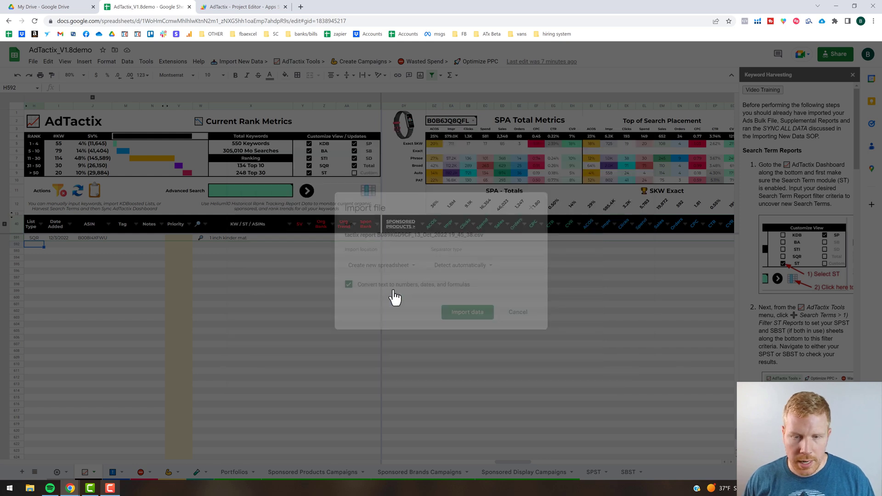
Set the import location to "Replace data at selected cell" and import the KDBoosted report data into the dashboard
left_click(407, 266)
left_click(408, 277)
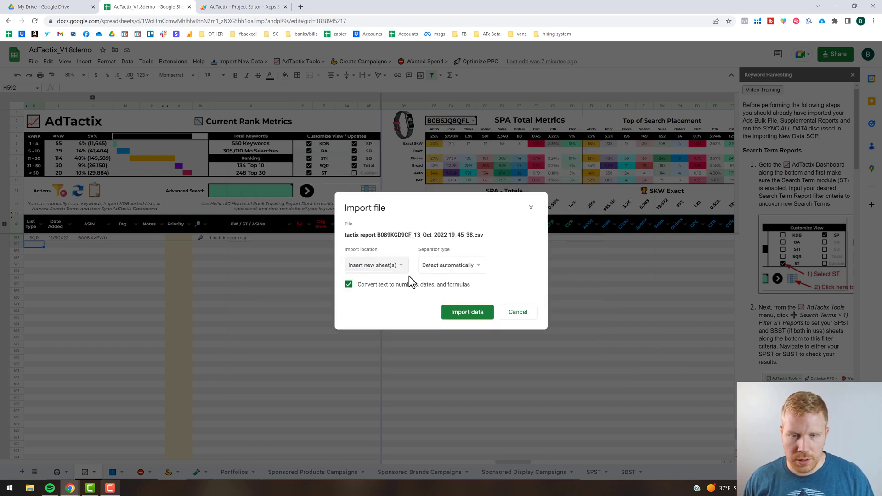
left_click(403, 272)
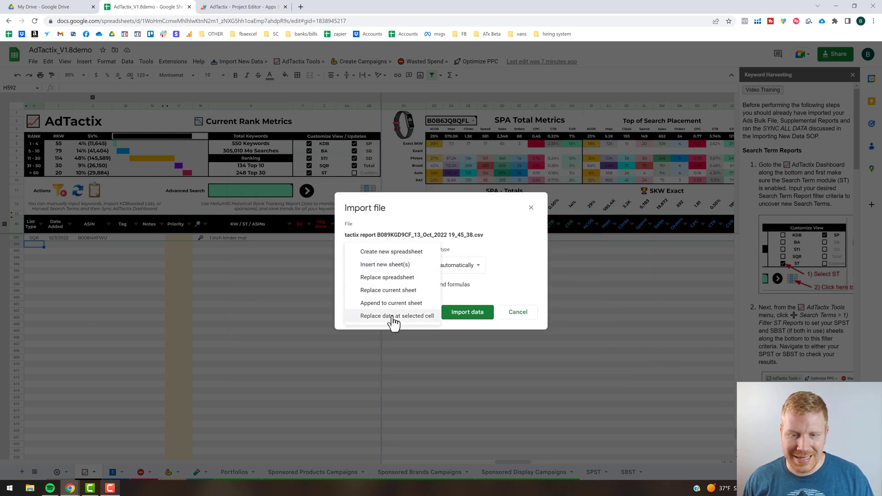
left_click(391, 316)
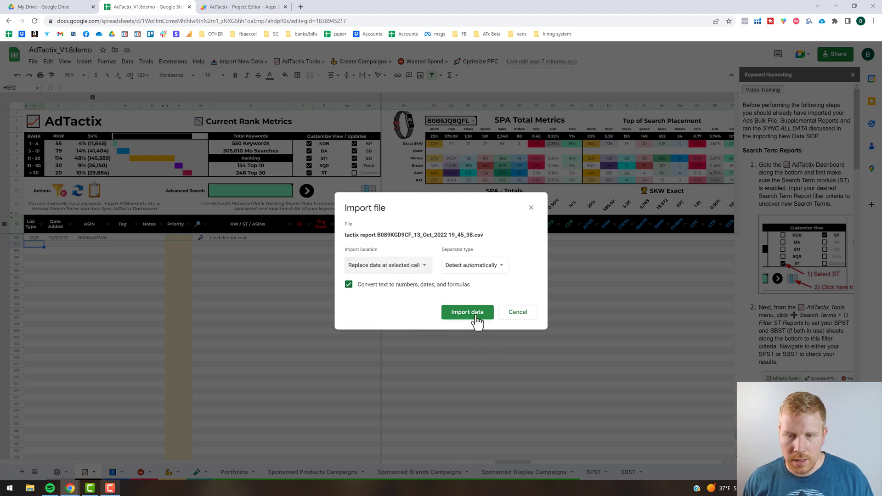
left_click(476, 316)
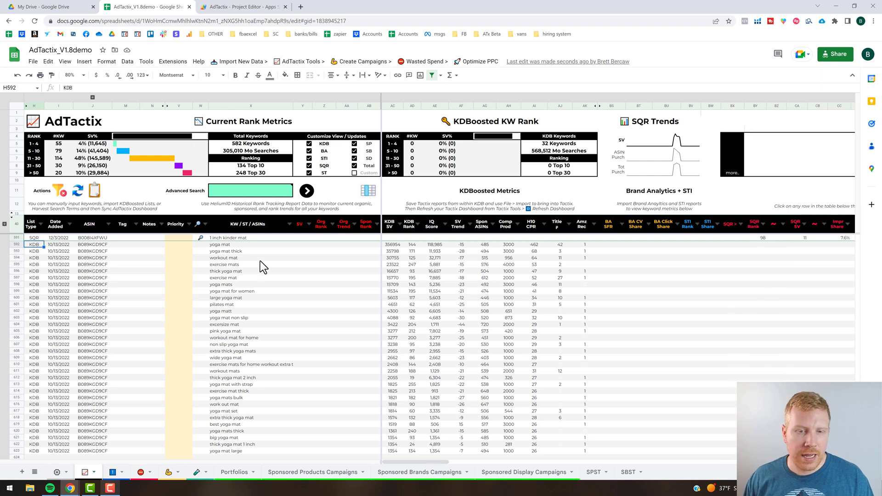
Look over the imported KDB keywords' metrics and refresh the AdTactix dashboard with the new data sources
left_click(79, 191)
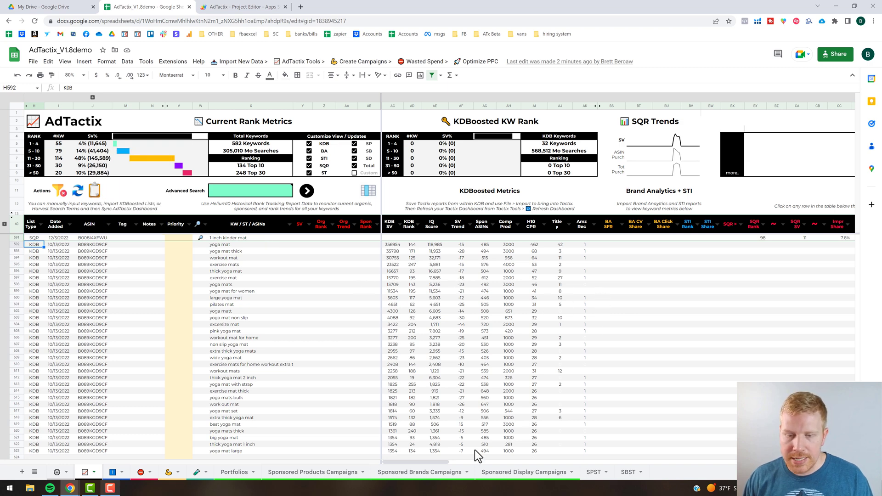
scroll(504, 460, "right", 10)
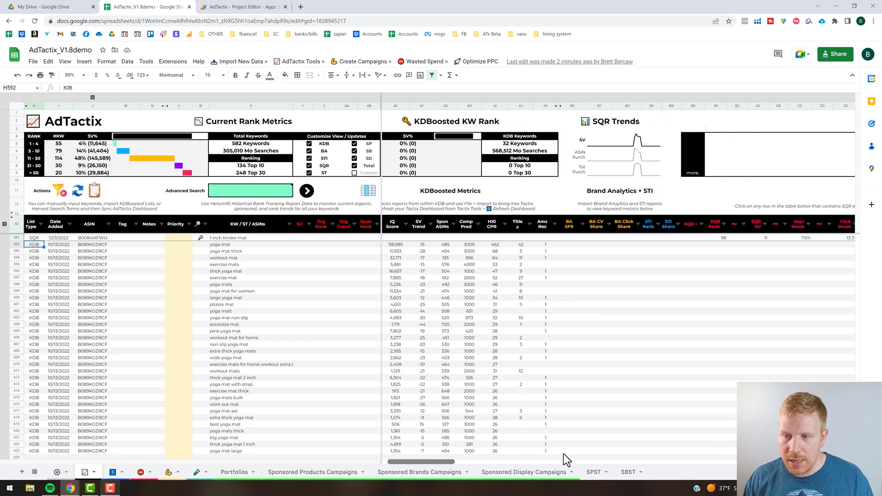
scroll(692, 449, "left", 10)
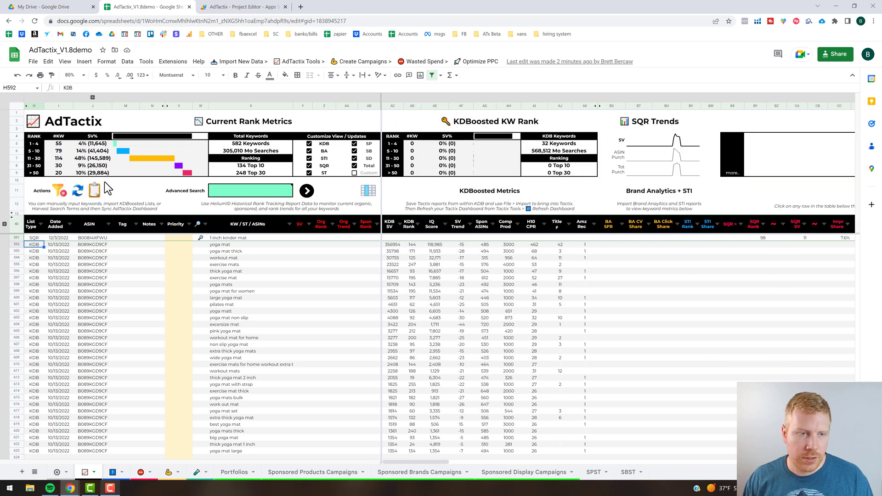
left_click(79, 192)
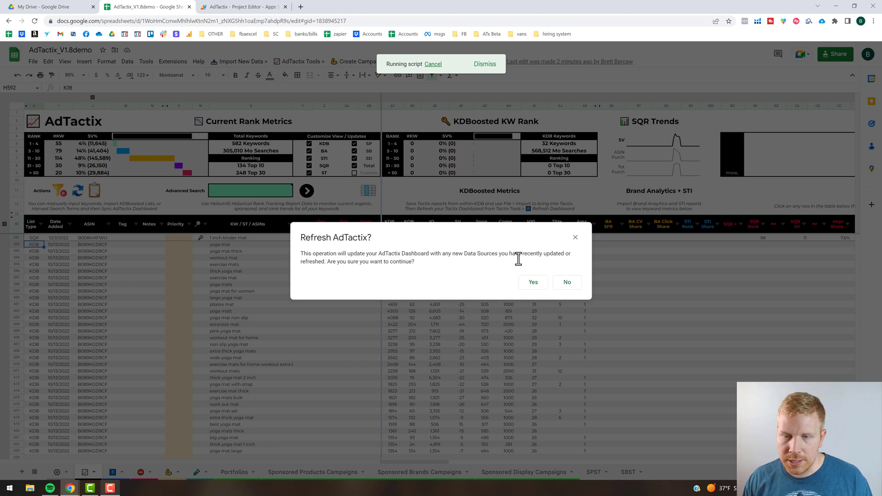
left_click(534, 283)
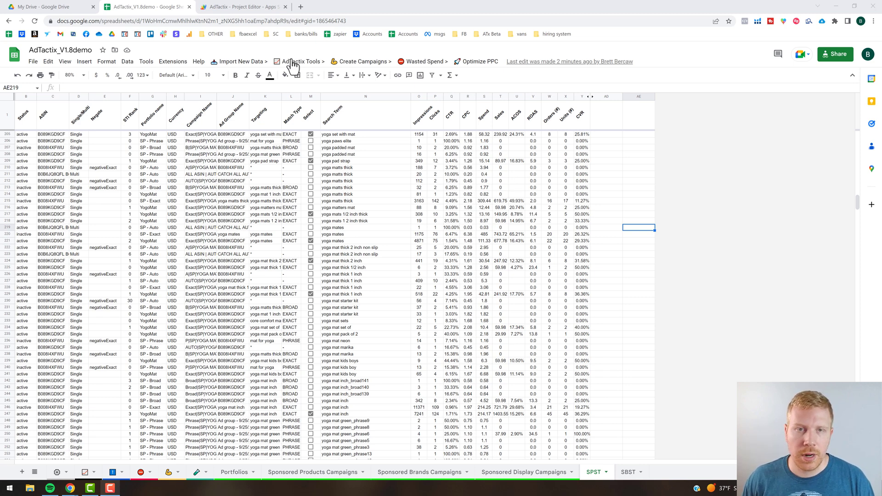
Initialize the search term report for ST Quick Harvest on the SPST sheet and look over the added harvesting columns
mouse_move(329, 161)
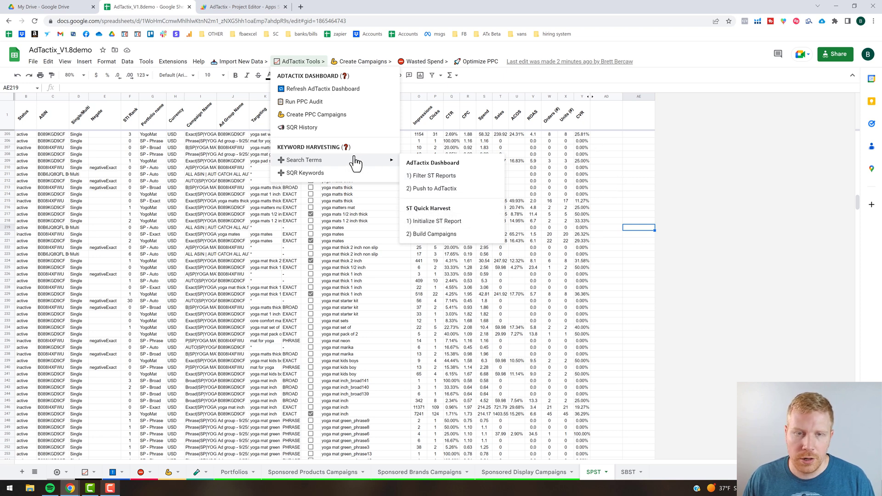
left_click(439, 224)
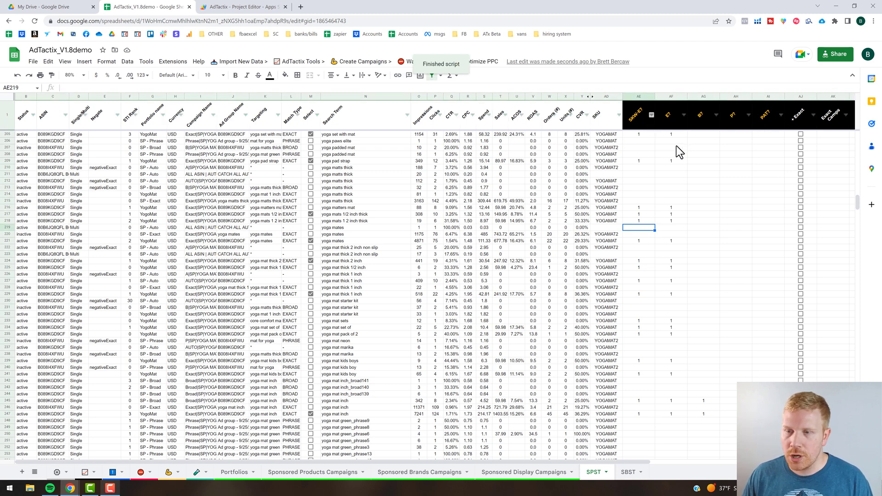
scroll(698, 181, "up", 5)
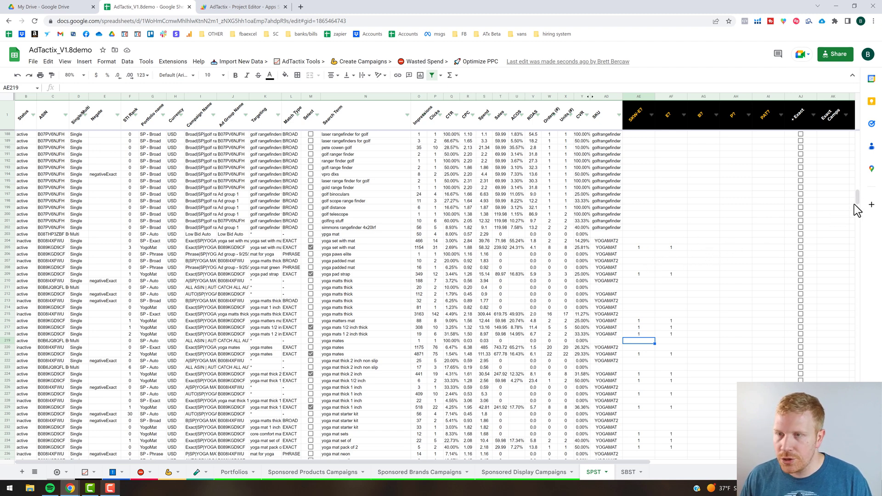
left_click_drag(858, 196, 859, 134)
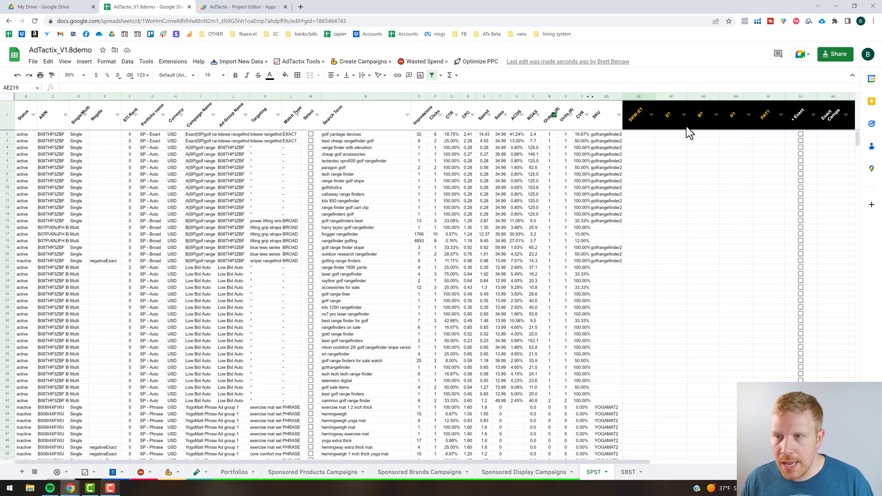
Filter the search terms to blank SKW-E? values and exclude 0, 1, 2 and 3 from Orders (#)
left_click(651, 115)
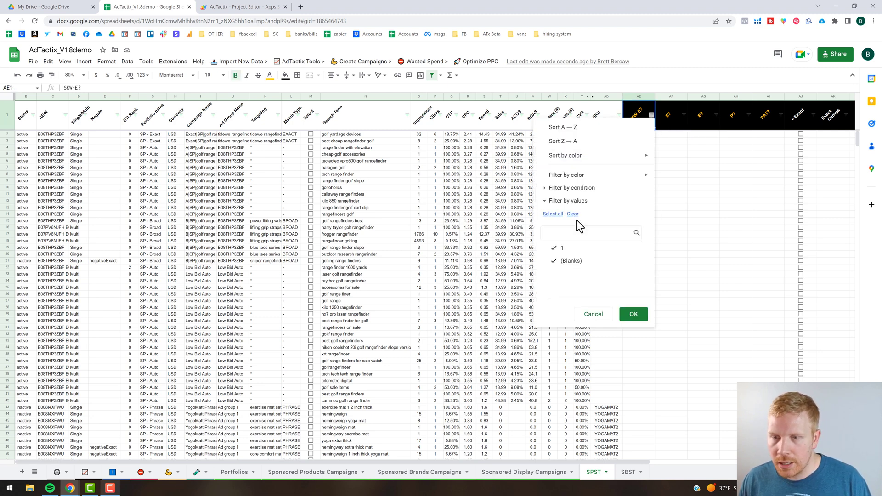
left_click(633, 314)
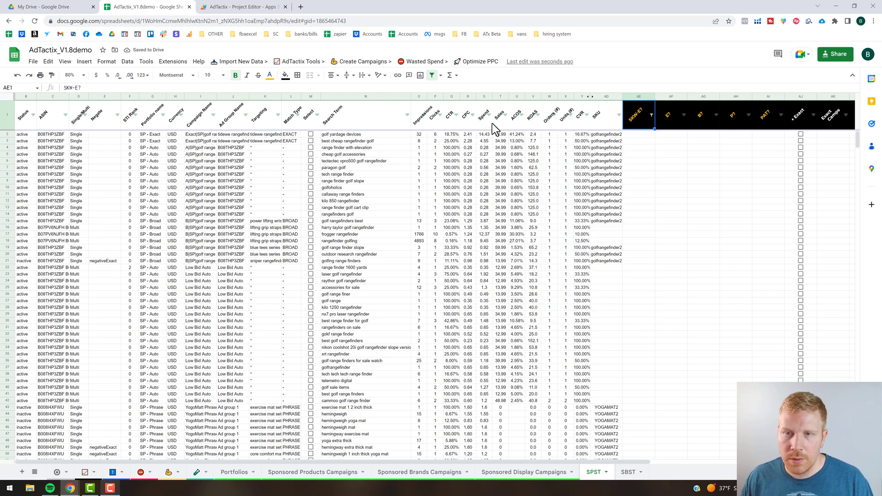
left_click(553, 115)
left_click(460, 248)
left_click(462, 261)
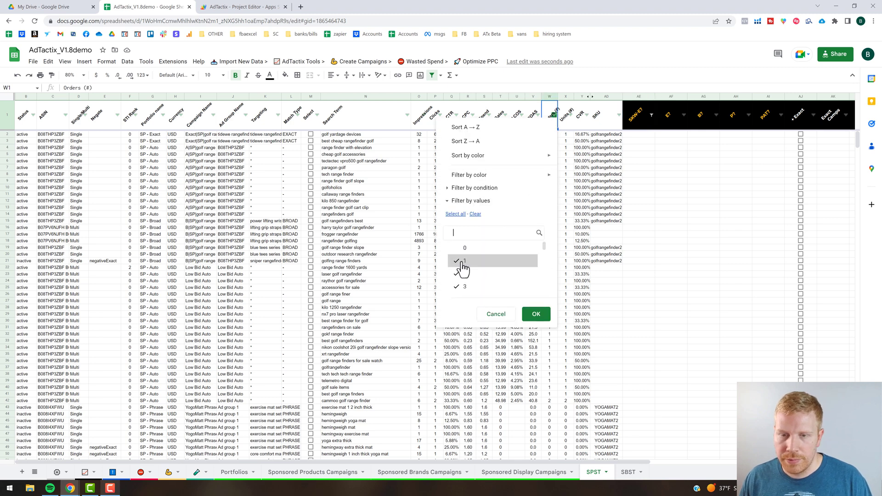
left_click(462, 274)
left_click(500, 287)
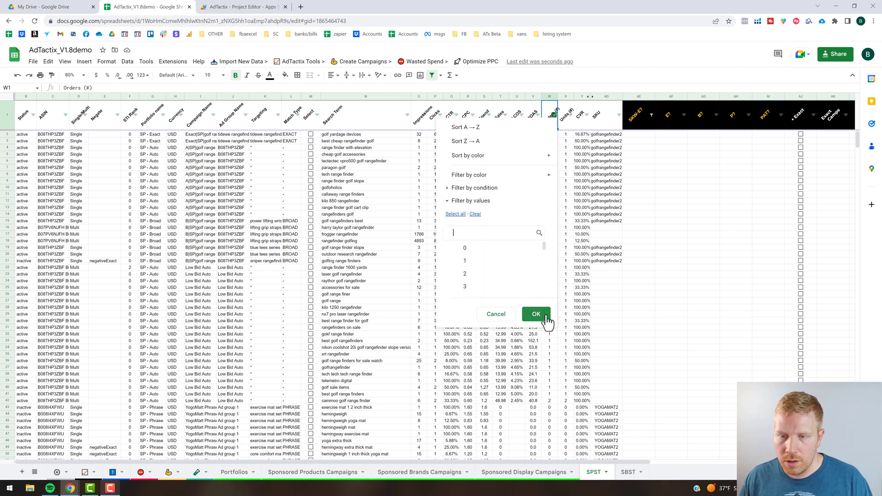
key("Return")
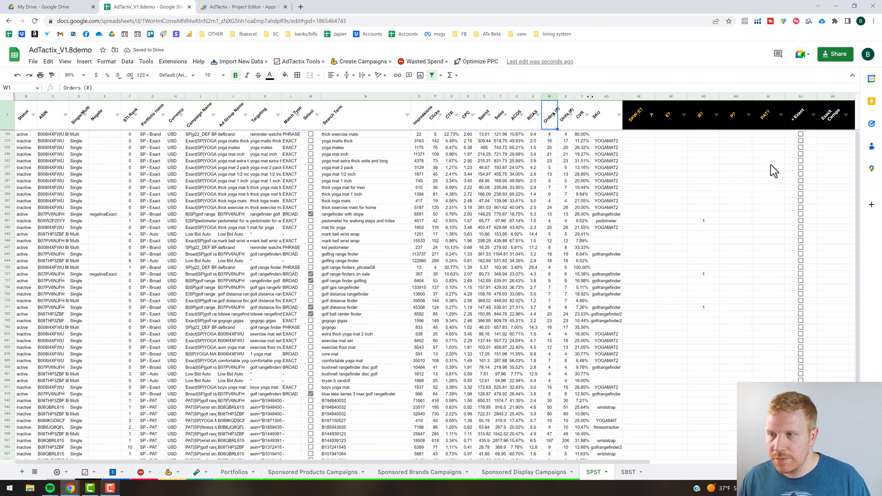
Number the filtered search terms consecutively in the Exact Camps column, starting with 1 and 2 and filling down to the last row
left_click_drag(856, 152, 859, 234)
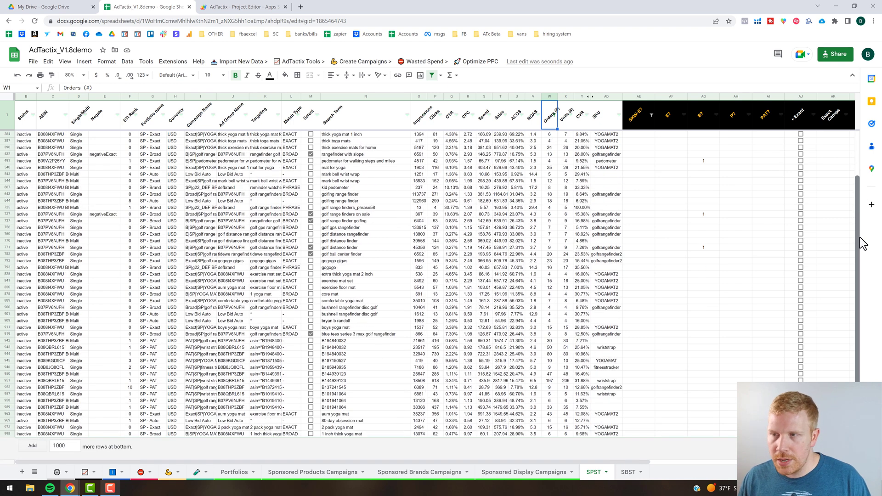
scroll(860, 133, "up", 1)
scroll(857, 131, "up", 2)
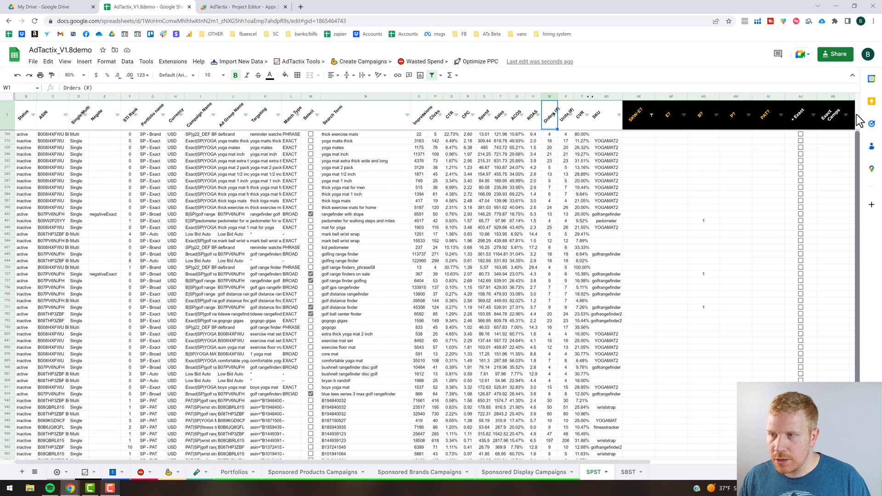
left_click(840, 135)
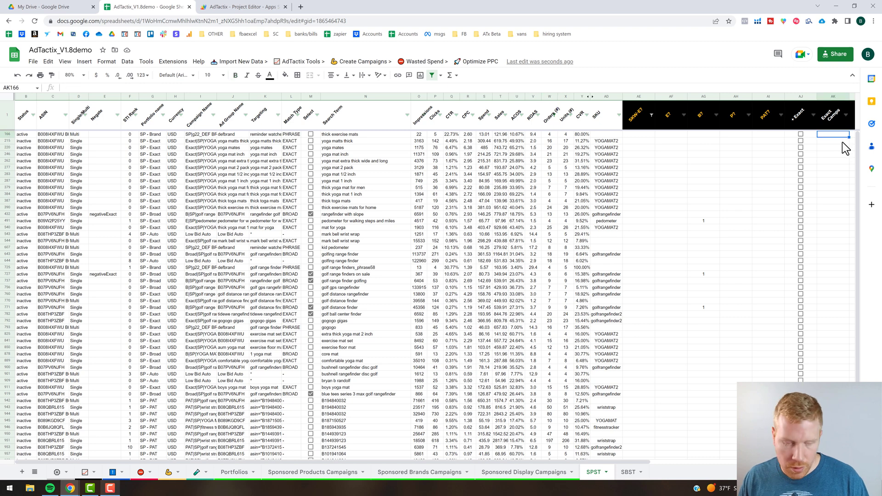
type("1")
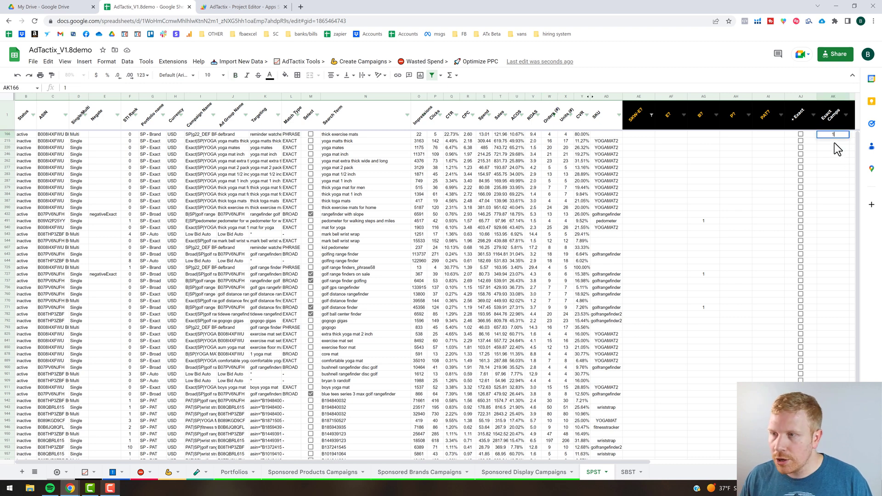
left_click(835, 143)
type("2")
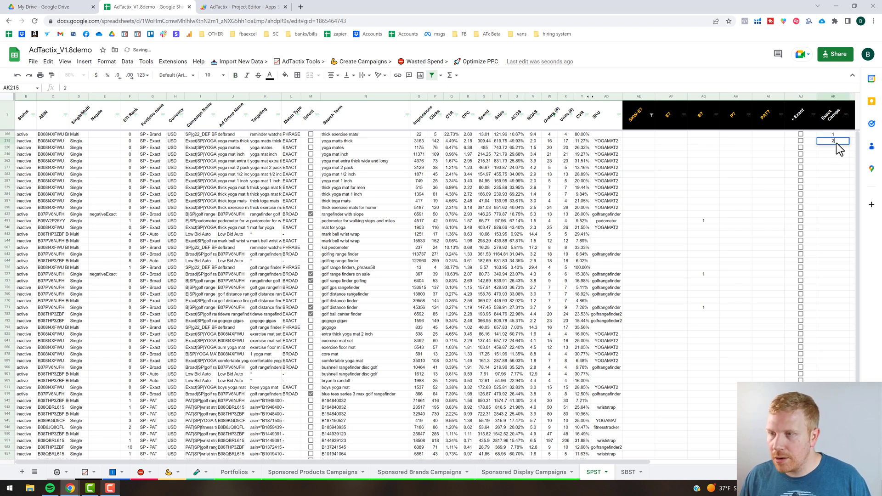
left_click_drag(836, 135, 846, 405)
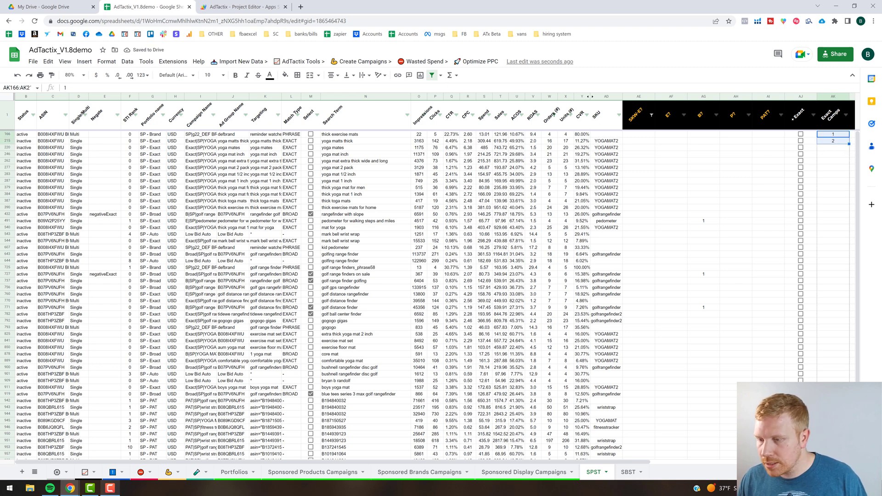
scroll(430, 296, "down", 3)
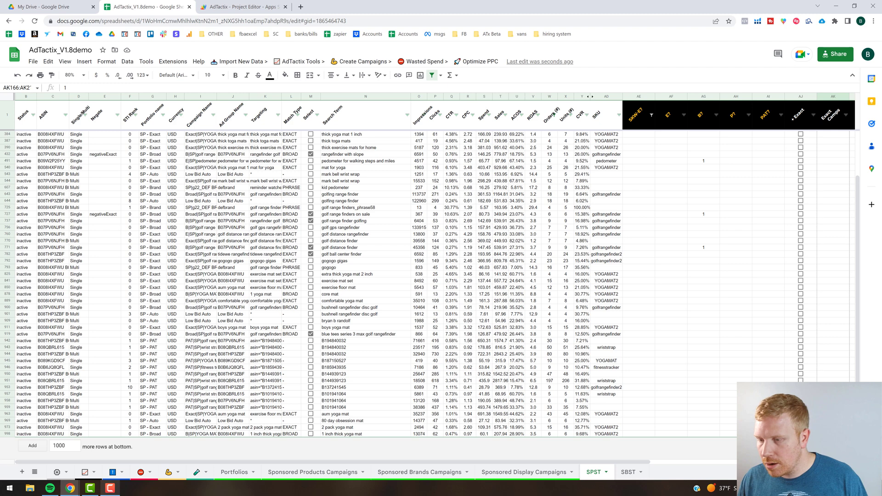
left_click_drag(845, 405, 845, 434)
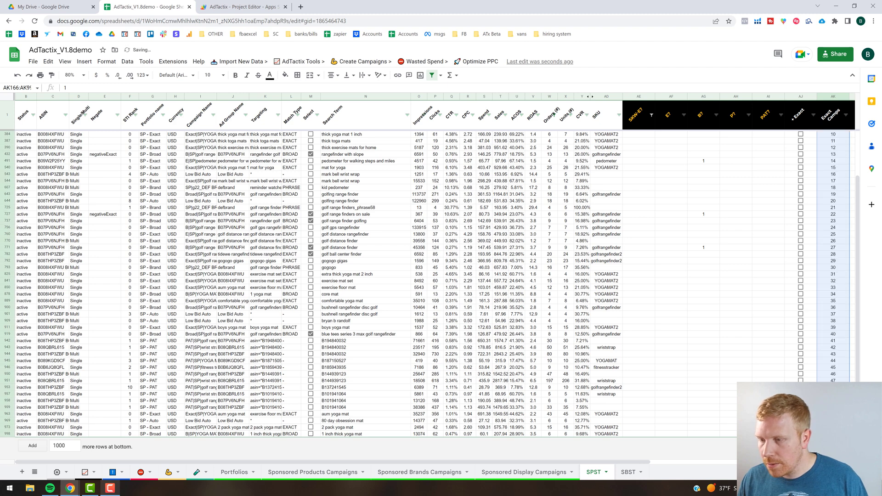
scroll(858, 257, "up", 3)
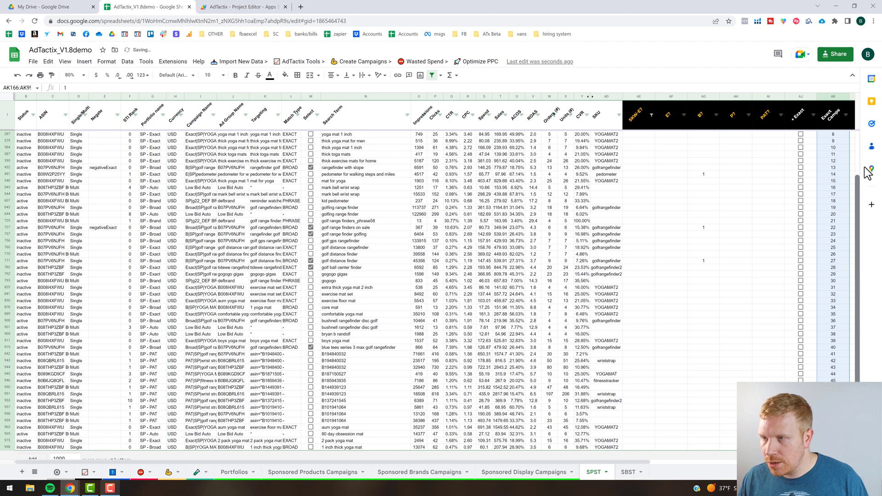
Mark the + Exact checkboxes for all filtered search terms down to the last row
left_click(801, 135)
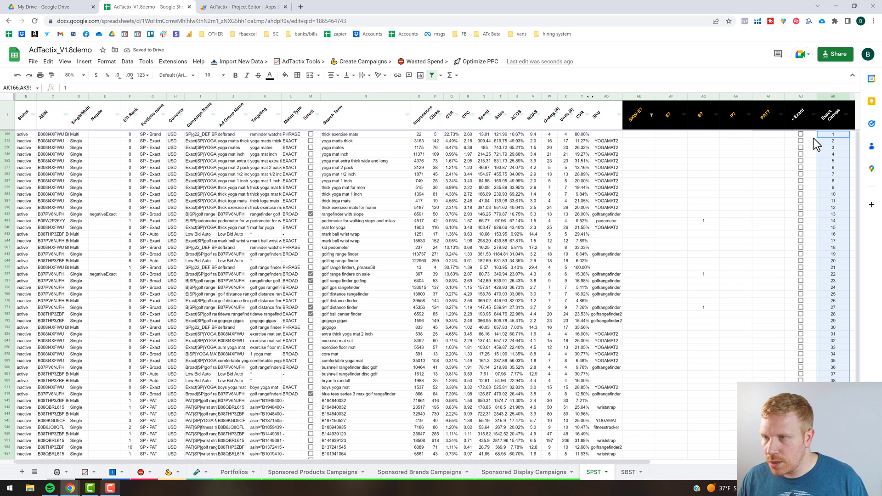
left_click_drag(817, 138, 808, 416)
left_click_drag(685, 406, 684, 402)
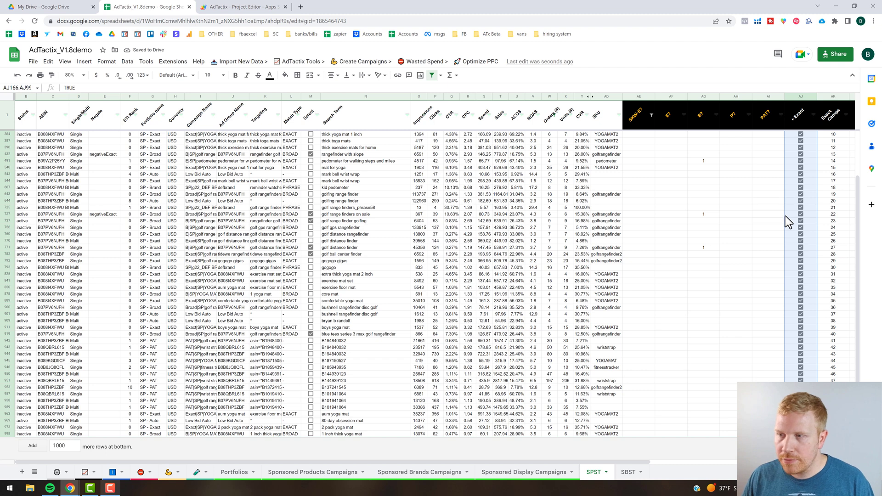
scroll(784, 216, "up", 3)
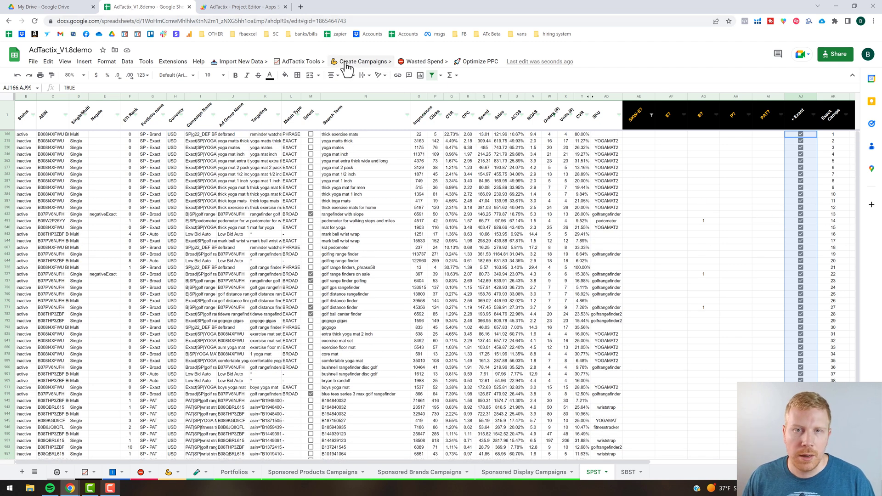
Build the quick harvest campaigns from the marked search terms, choosing Create Keywords for the input file
left_click(312, 63)
mouse_move(305, 161)
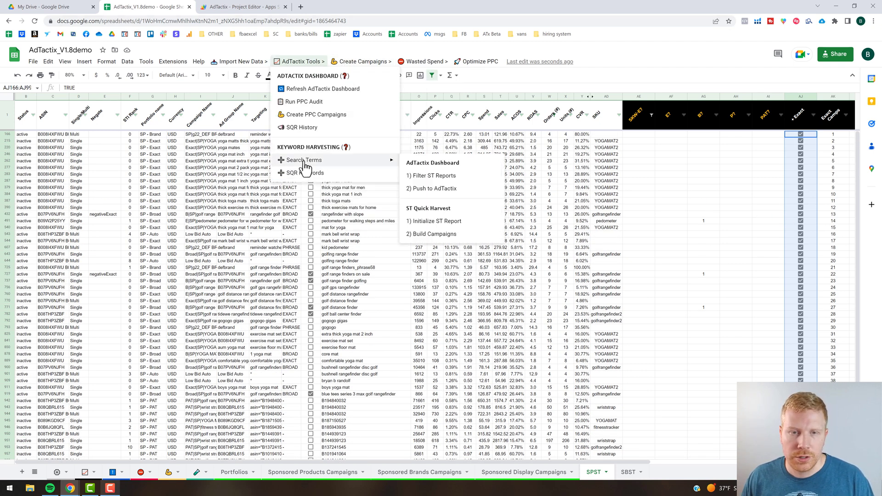
left_click(441, 234)
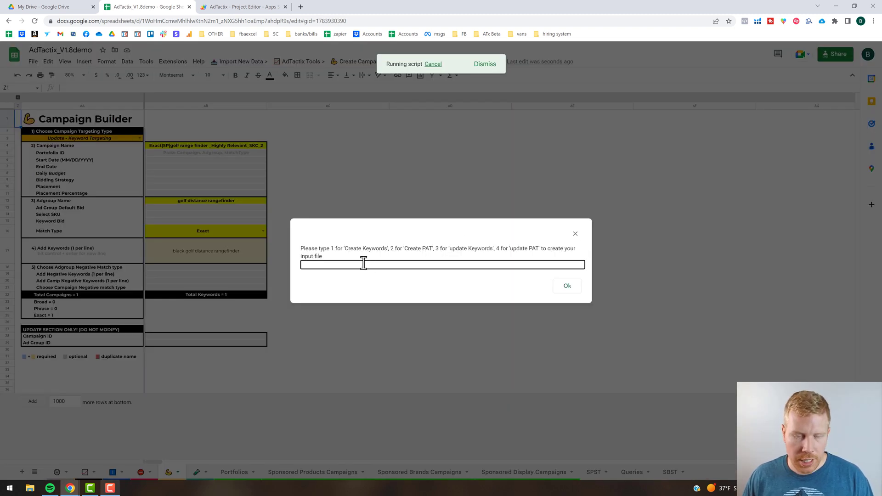
left_click(558, 285)
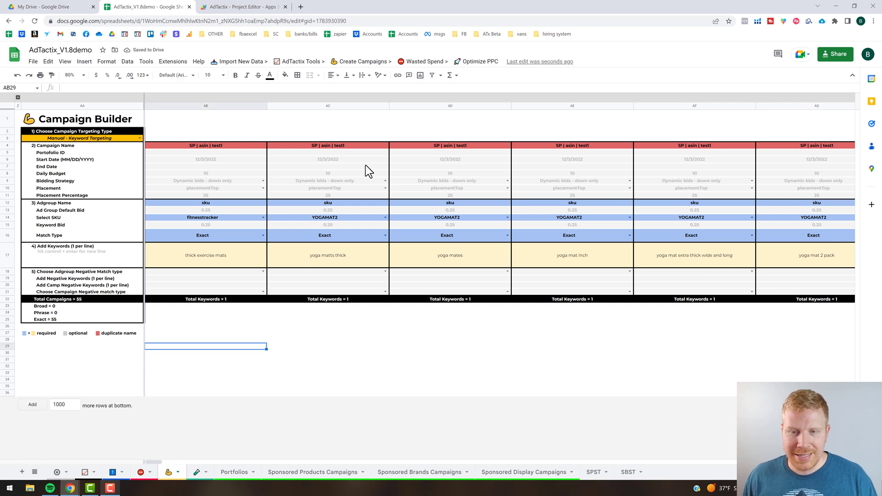
Look over the options for building and exporting new campaigns and the SQR keywords' Search Query Performance metrics on the AdTactix dashboard
left_click(357, 63)
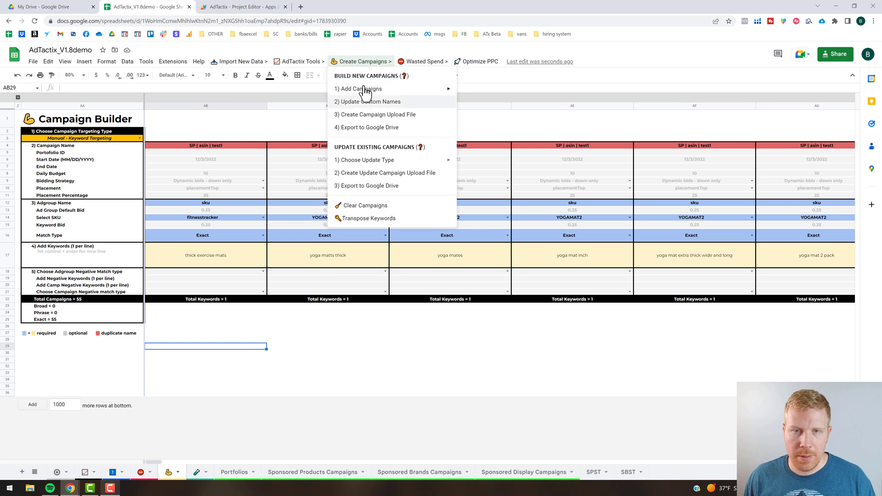
left_click(471, 345)
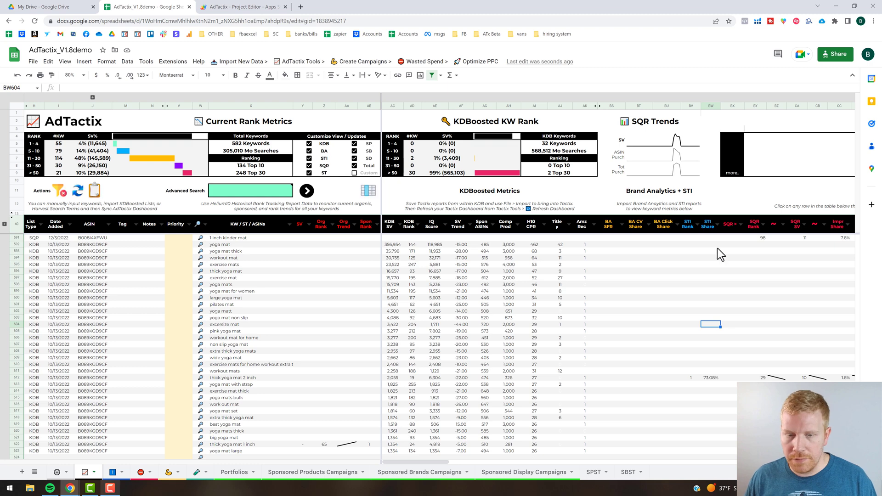
left_click_drag(435, 462, 460, 460)
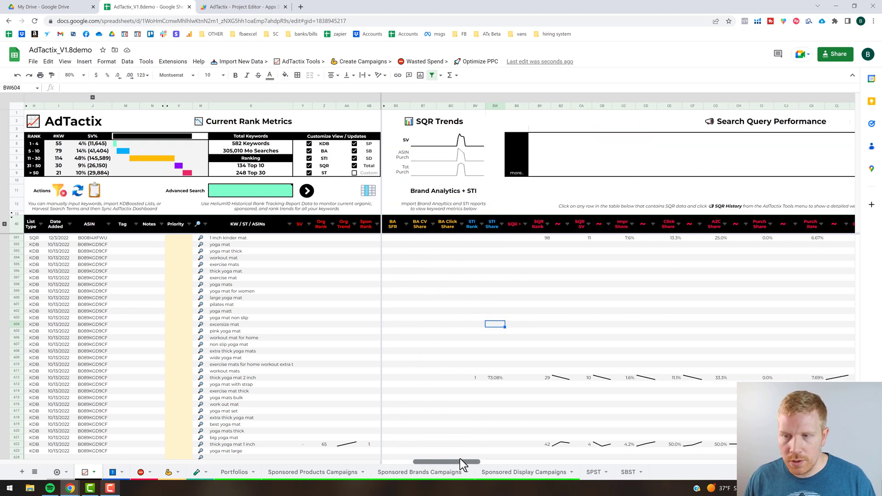
scroll(360, 337, "up", 15)
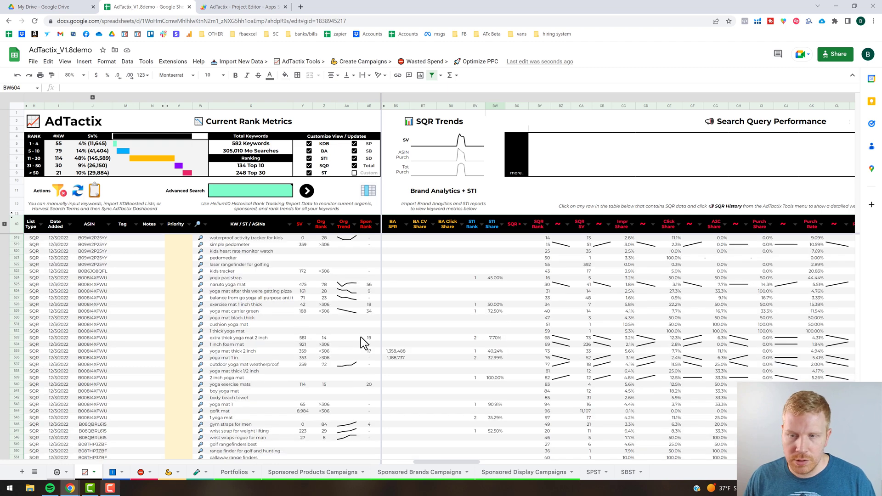
scroll(360, 337, "up", 13)
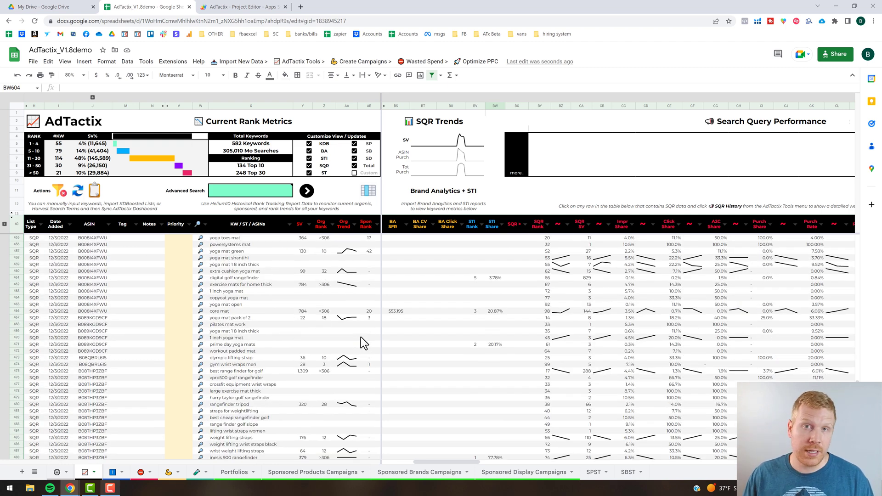